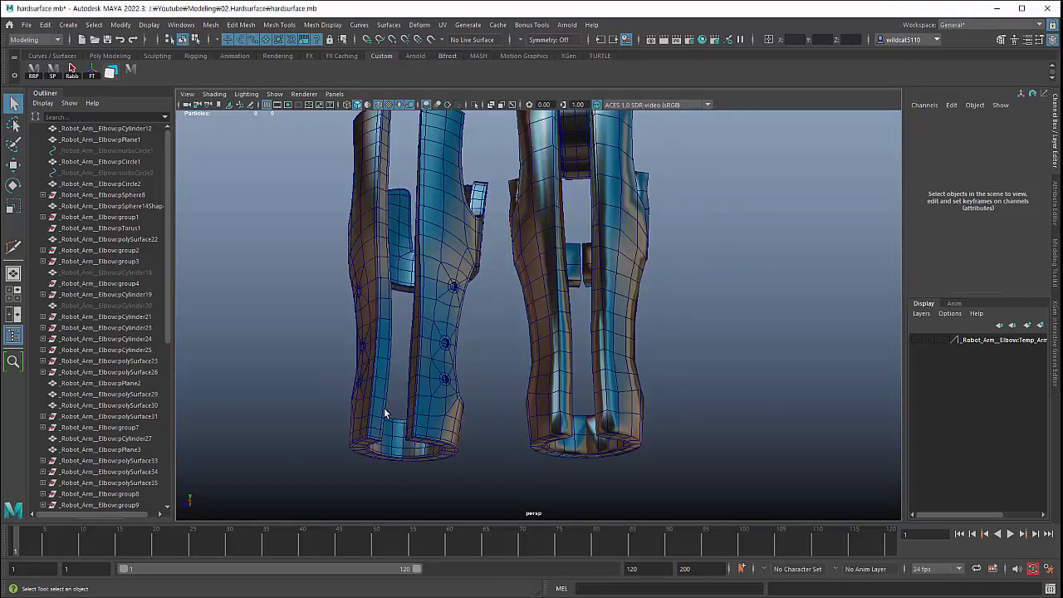
# Step: Assign a new aiStandardSurface material to the finished forearm shell and both halves of the unfinished forearm shell
pyautogui.keyDown('alt'); pyautogui.moveTo(384, 407); pyautogui.dragTo(462, 410, button='right'); pyautogui.keyUp('alt')
pyautogui.click(669, 427)
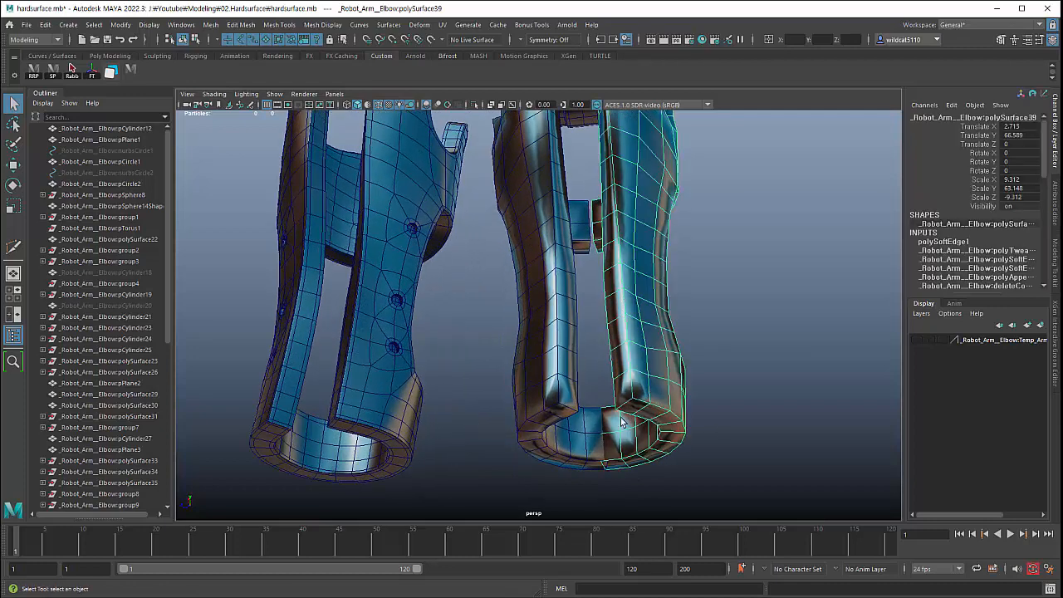
pyautogui.click(268, 404)
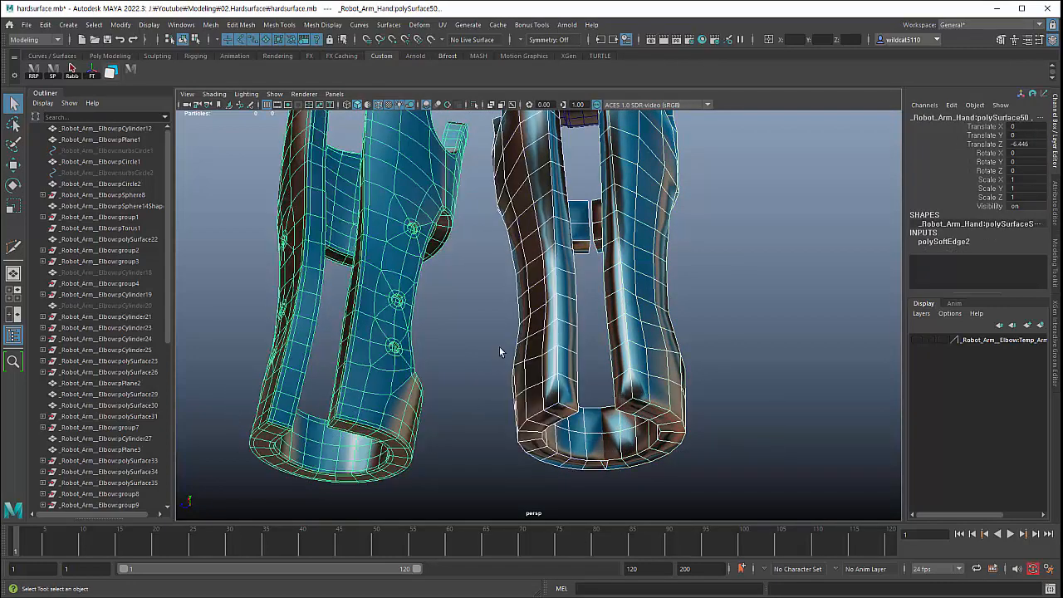
pyautogui.rightClick(537, 331)
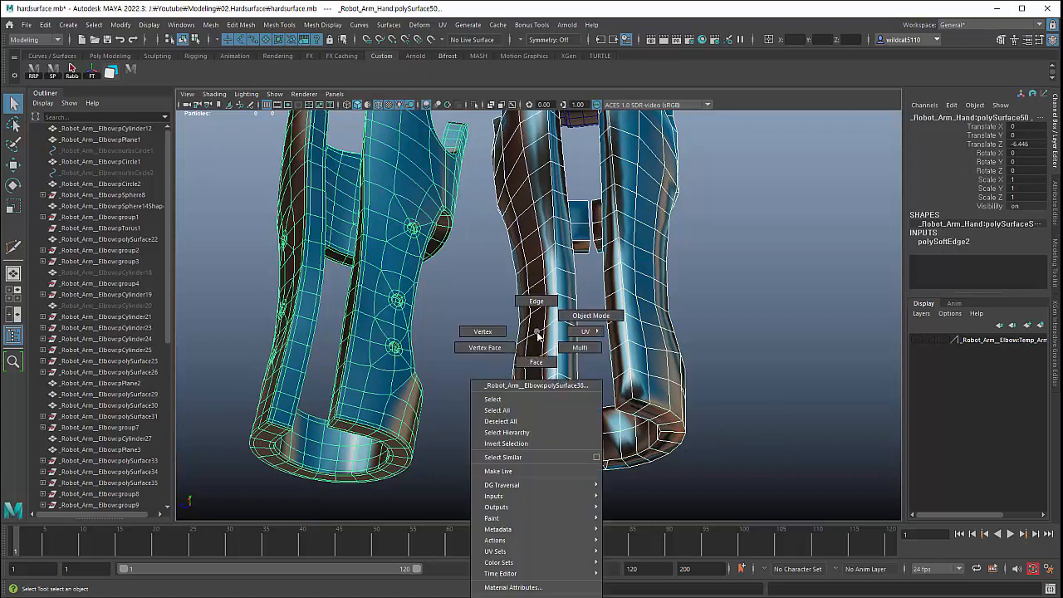
pyautogui.click(535, 595)
pyautogui.rightClick(501, 331)
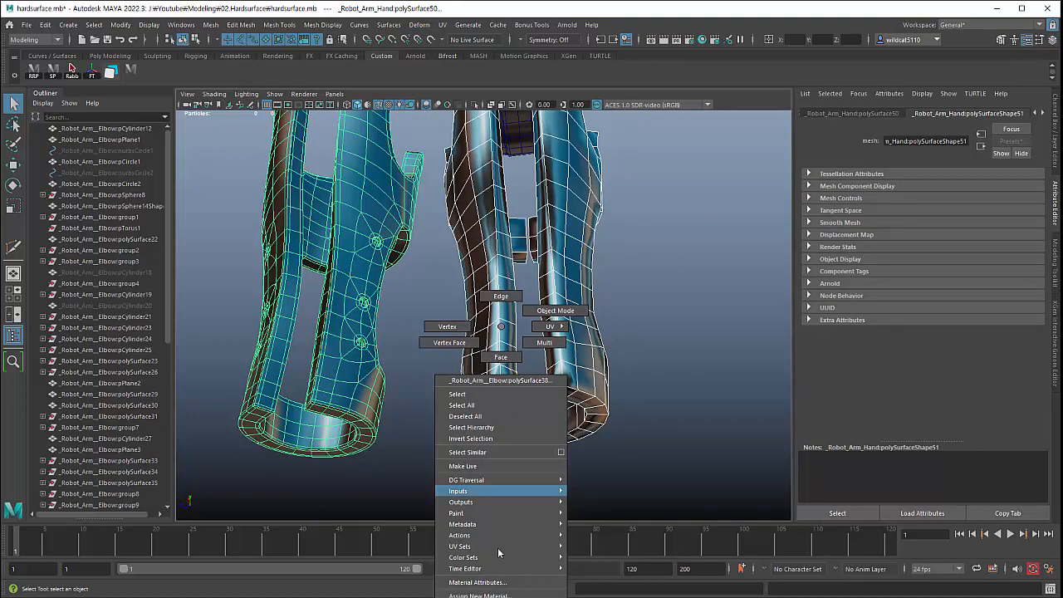
pyautogui.click(499, 581)
pyautogui.click(376, 307)
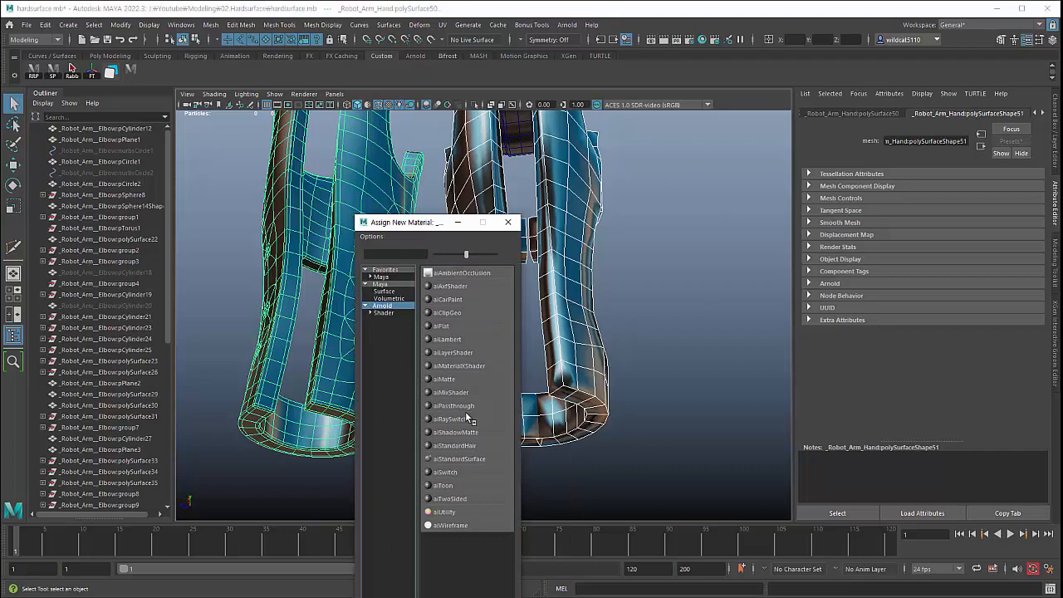
pyautogui.click(451, 472)
pyautogui.click(407, 375)
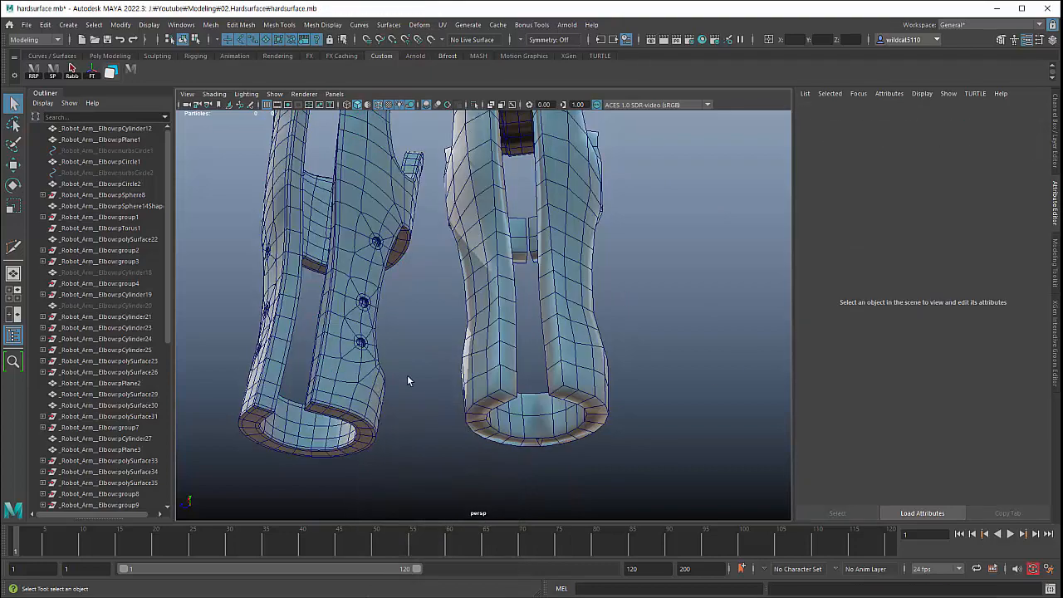
# Step: Insert Multi-Cut edge loops along the front edge and lower end rim of one half of the unfinished forearm shell
pyautogui.keyDown('alt'); pyautogui.moveTo(407, 366); pyautogui.dragTo(468, 393); pyautogui.keyUp('alt')
pyautogui.keyDown('alt'); pyautogui.moveTo(468, 394); pyautogui.dragTo(498, 440, button='right'); pyautogui.keyUp('alt')
pyautogui.keyDown('alt'); pyautogui.moveTo(498, 440); pyautogui.dragTo(472, 358); pyautogui.keyUp('alt')
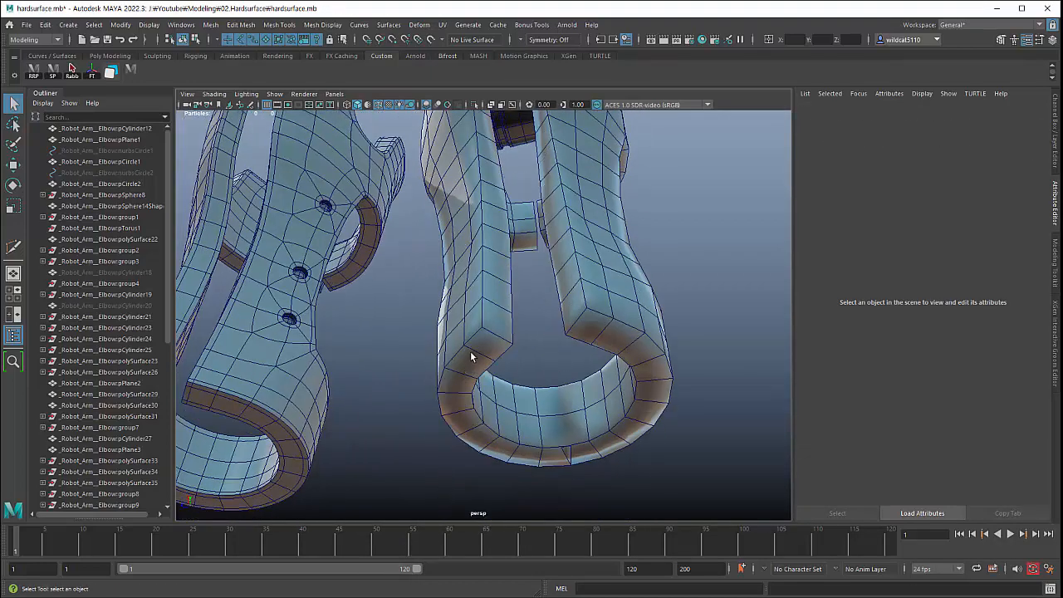
pyautogui.click(472, 358)
pyautogui.click(603, 405)
pyautogui.keyDown('alt'); pyautogui.moveTo(603, 404); pyautogui.dragTo(413, 346); pyautogui.keyUp('alt')
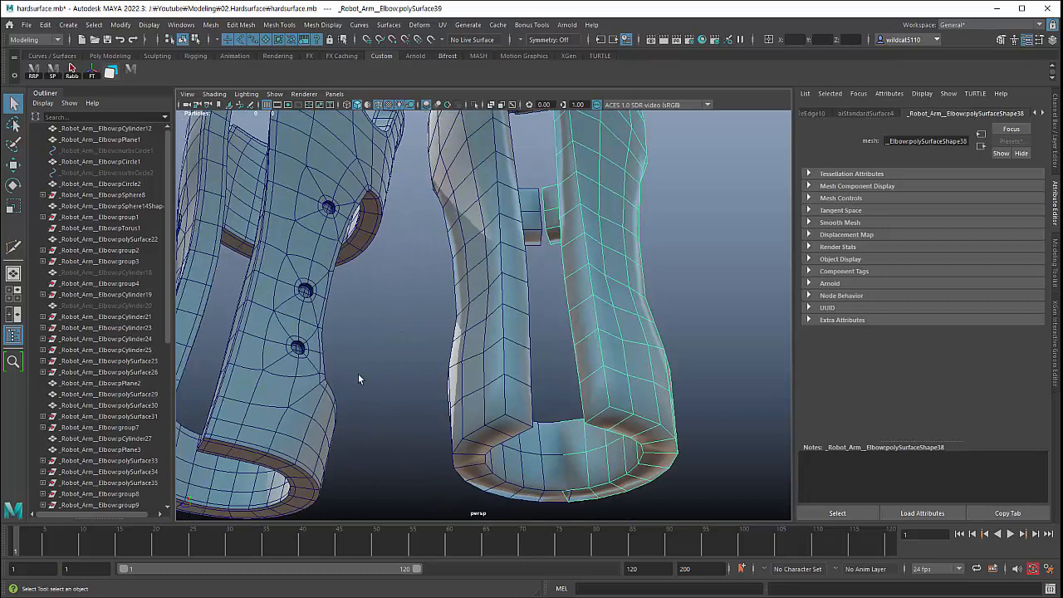
pyautogui.click(320, 380)
pyautogui.click(494, 367)
pyautogui.keyDown('alt'); pyautogui.moveTo(491, 367); pyautogui.dragTo(515, 374); pyautogui.keyUp('alt')
pyautogui.keyDown('shift'); pyautogui.moveTo(510, 359); pyautogui.dragTo(425, 365, button='right'); pyautogui.keyUp('shift')
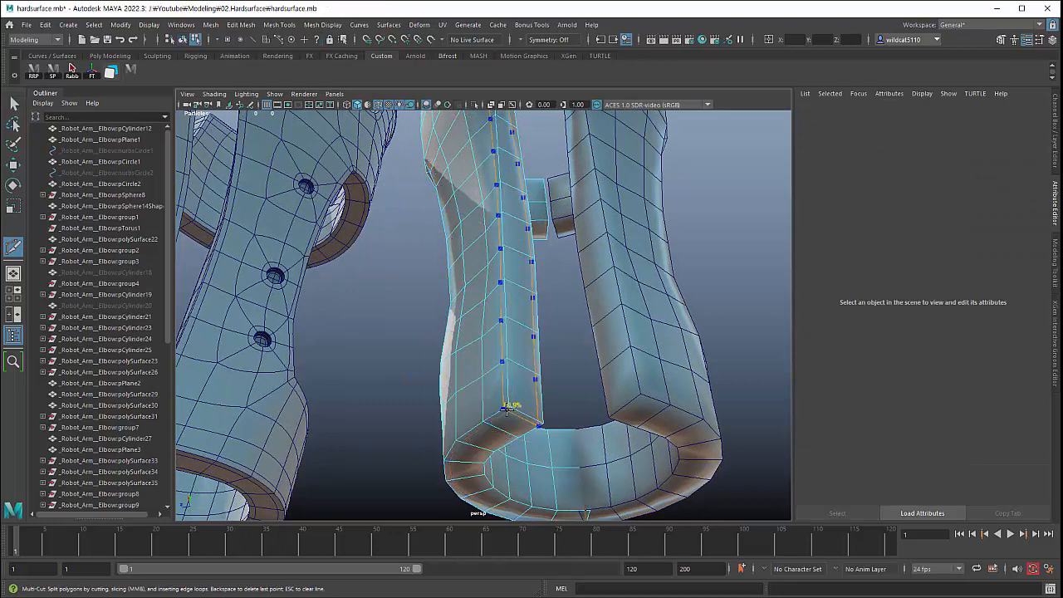
pyautogui.keyDown('ctrl'); pyautogui.click(508, 409); pyautogui.keyUp('ctrl')
pyautogui.keyDown('ctrl'); pyautogui.click(514, 411); pyautogui.keyUp('ctrl')
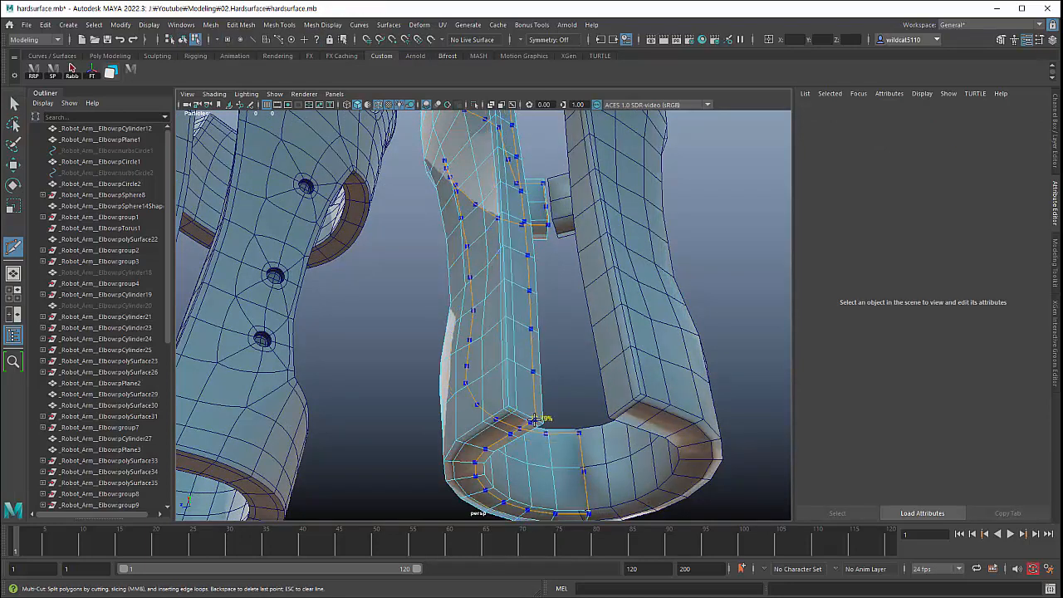
# Step: Insert supporting edge loops close to the side and top edges at the upper tip of the forearm shell half
pyautogui.keyDown('alt'); pyautogui.moveTo(534, 419); pyautogui.dragTo(470, 447); pyautogui.keyUp('alt')
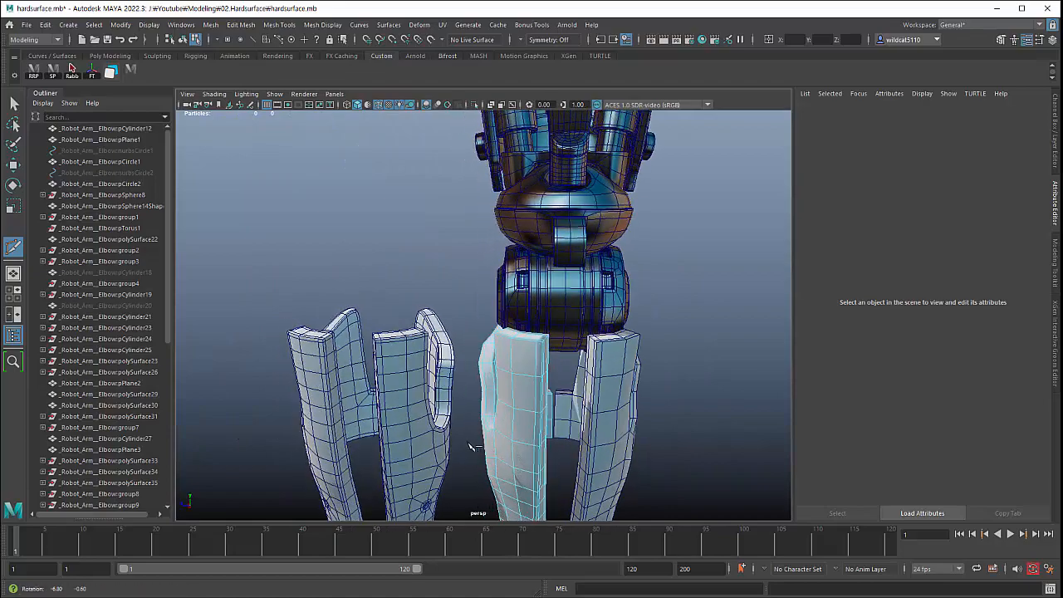
pyautogui.keyDown('alt'); pyautogui.moveTo(471, 447); pyautogui.dragTo(541, 460, button='right'); pyautogui.keyUp('alt')
pyautogui.keyDown('alt'); pyautogui.moveTo(540, 460); pyautogui.dragTo(601, 446); pyautogui.keyUp('alt')
pyautogui.keyDown('alt'); pyautogui.moveTo(600, 446); pyautogui.dragTo(611, 471, button='right'); pyautogui.keyUp('alt')
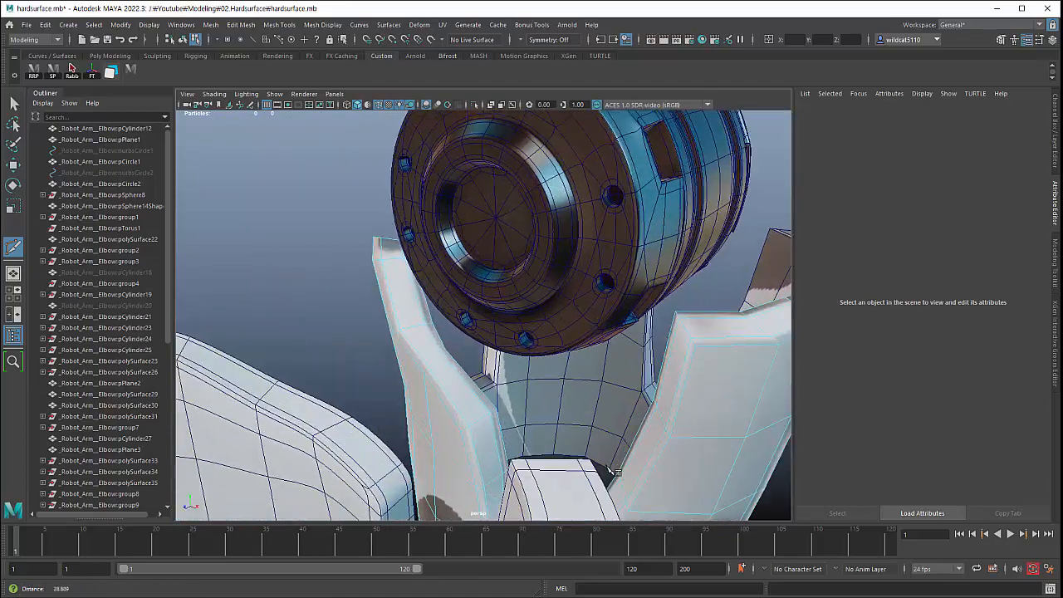
pyautogui.keyDown('alt'); pyautogui.moveTo(608, 466); pyautogui.dragTo(543, 430); pyautogui.keyUp('alt')
pyautogui.keyDown('alt'); pyautogui.moveTo(543, 430); pyautogui.dragTo(577, 377, button='right'); pyautogui.keyUp('alt')
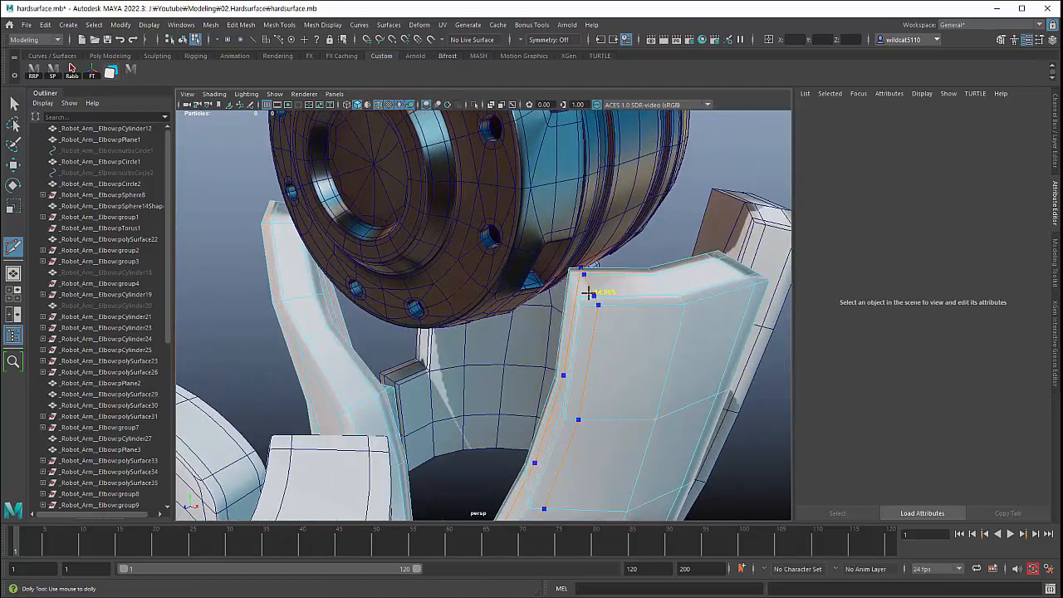
pyautogui.keyDown('ctrl'); pyautogui.click(588, 292); pyautogui.keyUp('ctrl')
pyautogui.keyDown('ctrl'); pyautogui.click(573, 307); pyautogui.keyUp('ctrl')
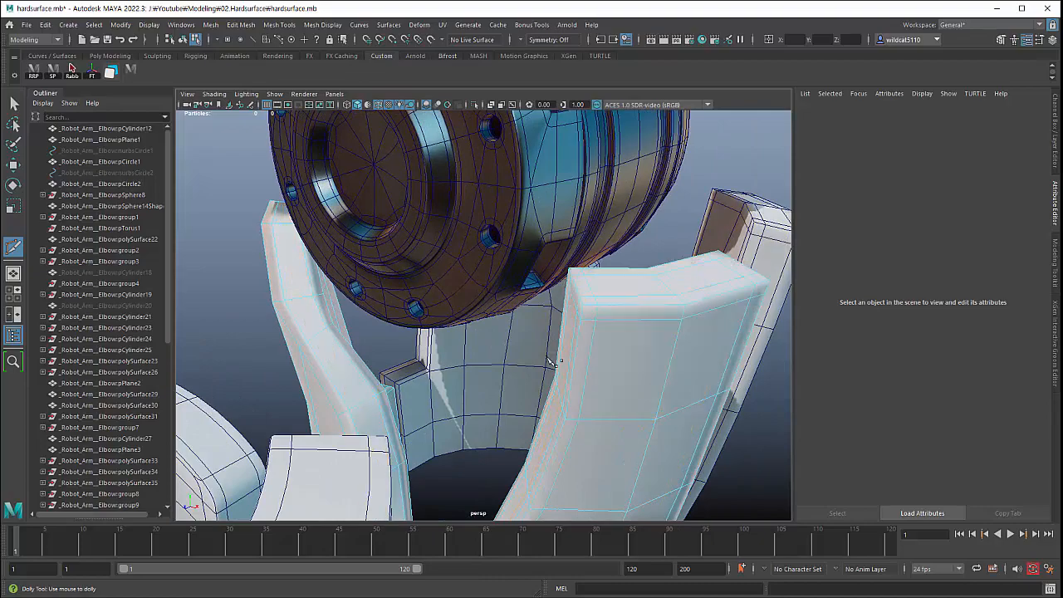
pyautogui.keyDown('alt'); pyautogui.moveTo(549, 362); pyautogui.dragTo(472, 314); pyautogui.keyUp('alt')
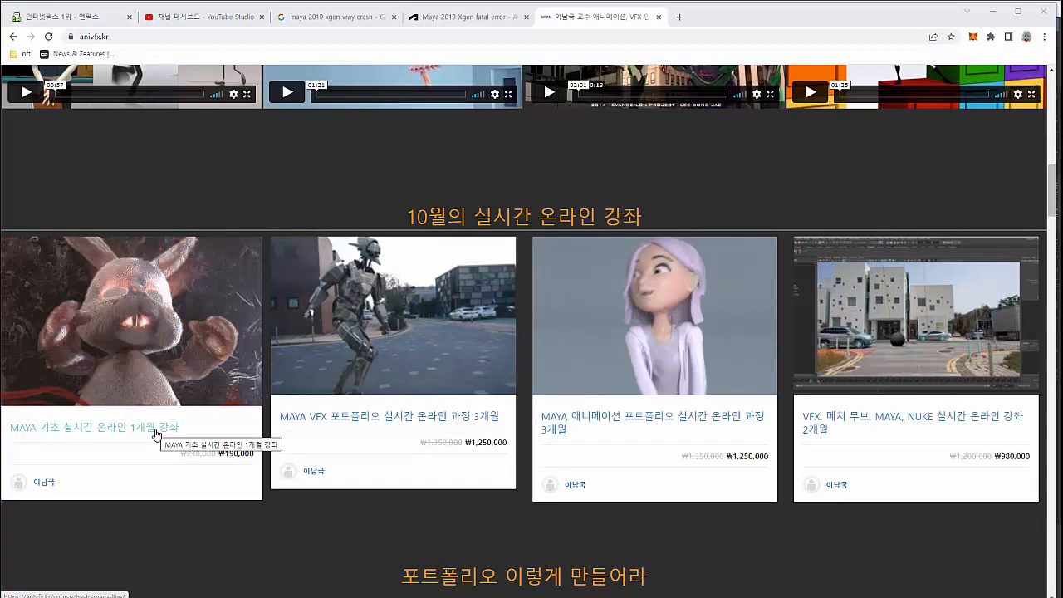
# Step: Open the one-month live online MAYA basics course page on anivfx.kr and look through its curriculum
pyautogui.click(155, 429)
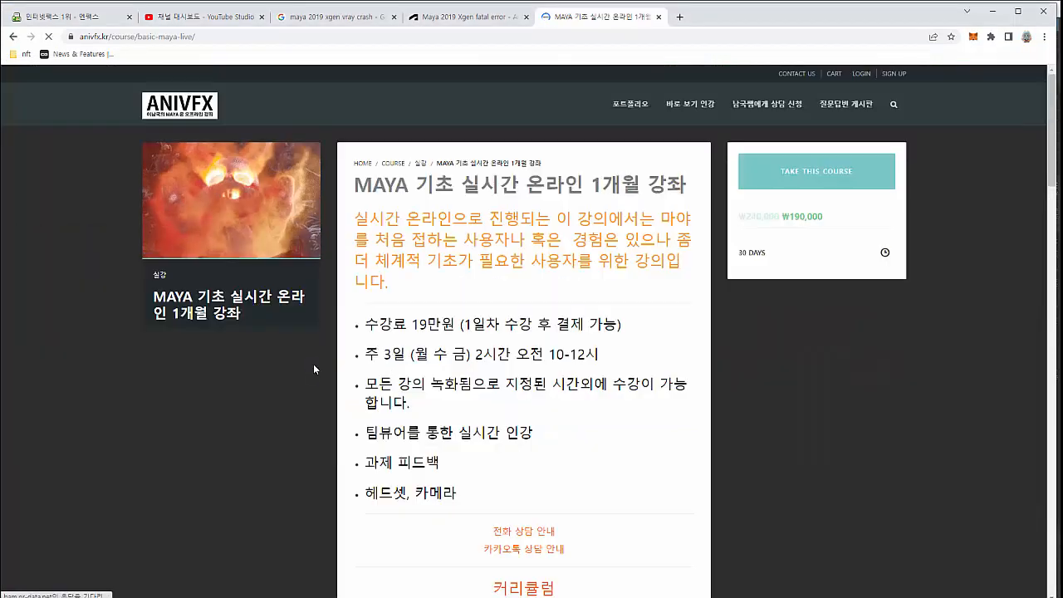
pyautogui.scroll(-3, 324, 397)
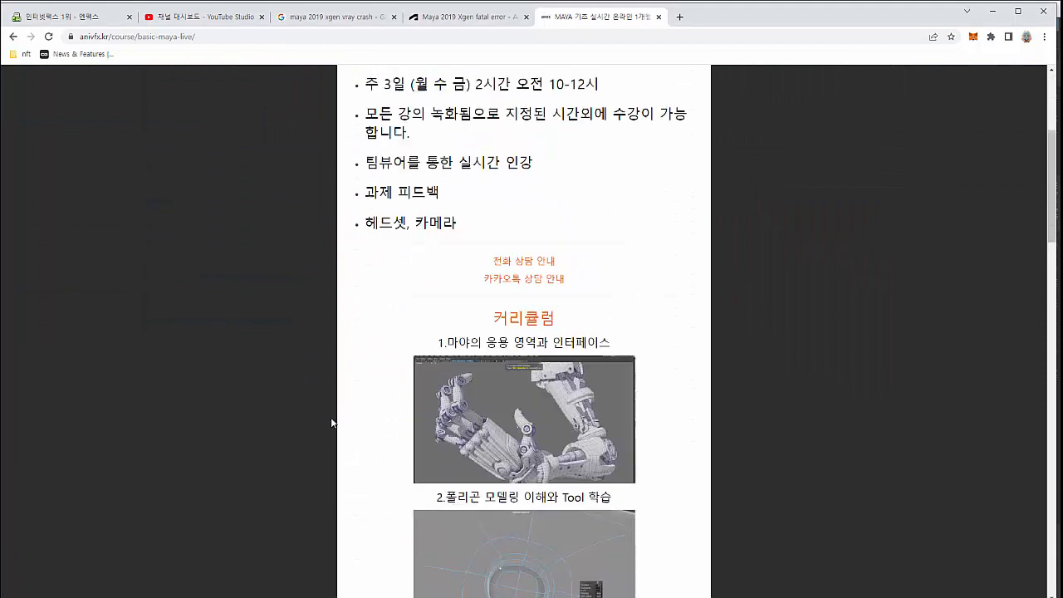
pyautogui.scroll(3, 332, 424)
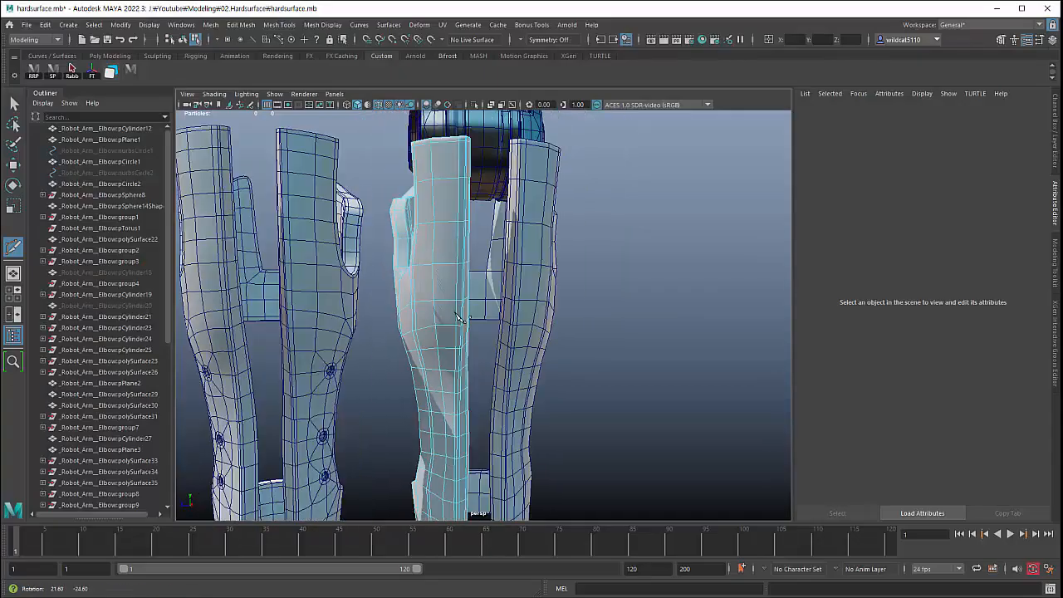
# Step: Leave Multi-Cut, hide the finished forearm shell and the edited half beside it, and select the remaining mirrored half
pyautogui.press('q')
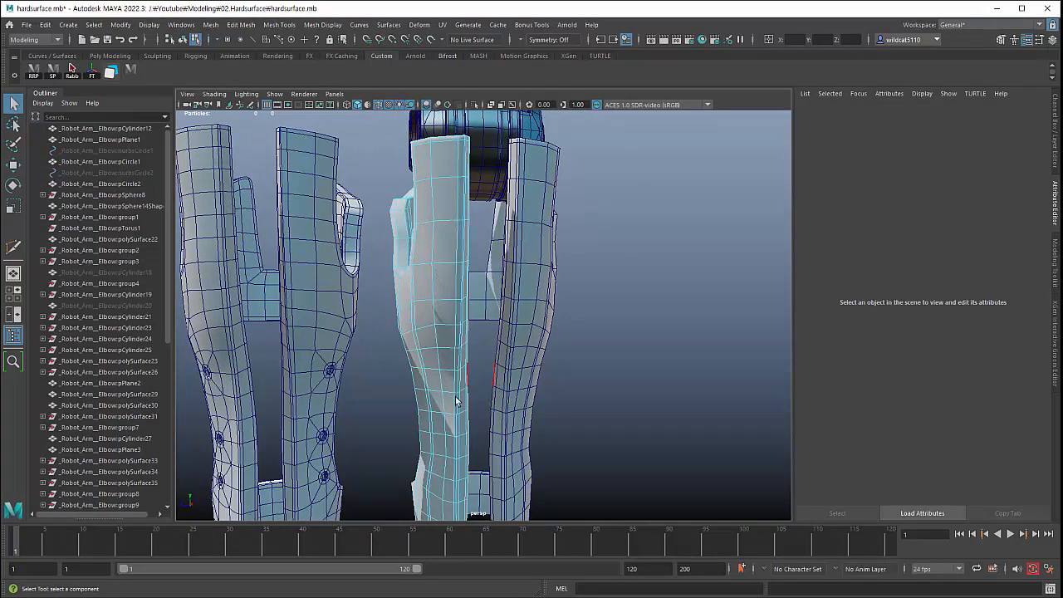
pyautogui.press('F8')
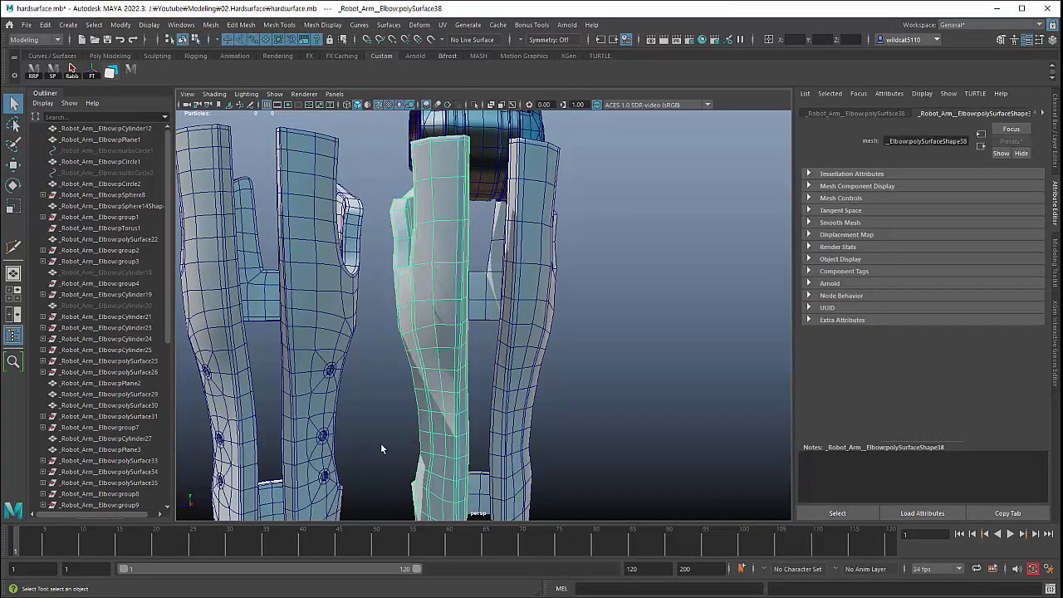
pyautogui.click(382, 442)
pyautogui.scroll(8, 387, 447)
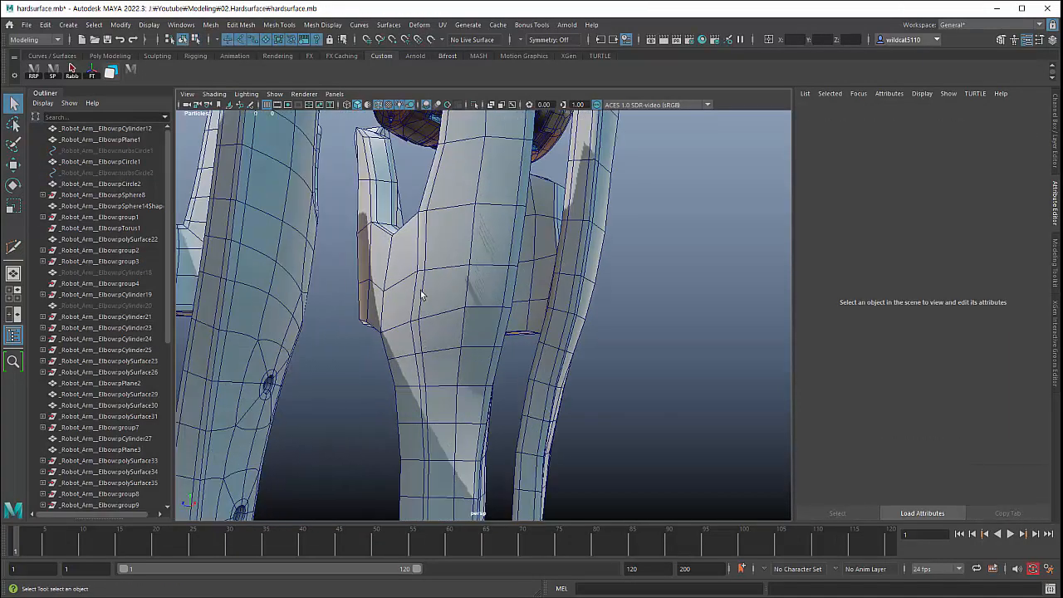
pyautogui.click(420, 233)
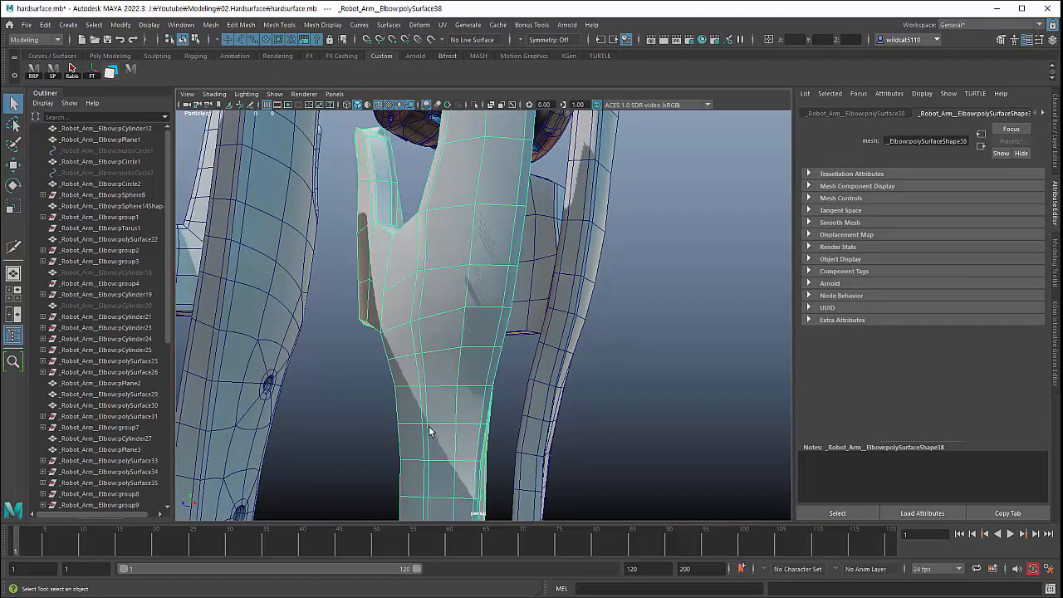
pyautogui.keyDown('alt'); pyautogui.moveTo(430, 432); pyautogui.dragTo(325, 416); pyautogui.keyUp('alt')
pyautogui.click(418, 451)
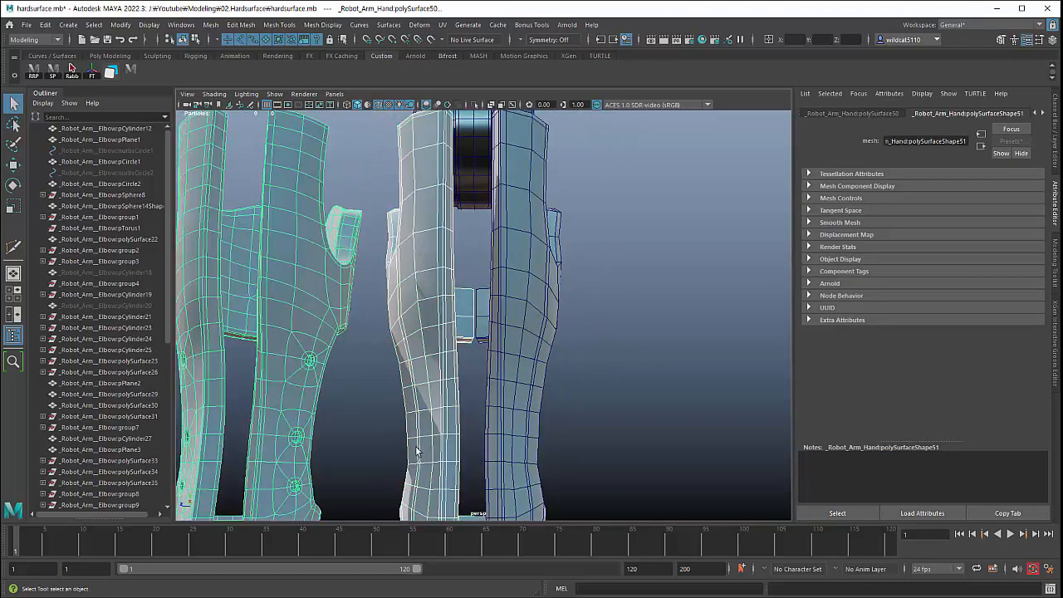
pyautogui.keyDown('alt'); pyautogui.moveTo(408, 420); pyautogui.dragTo(431, 342, button='middle'); pyautogui.keyUp('alt')
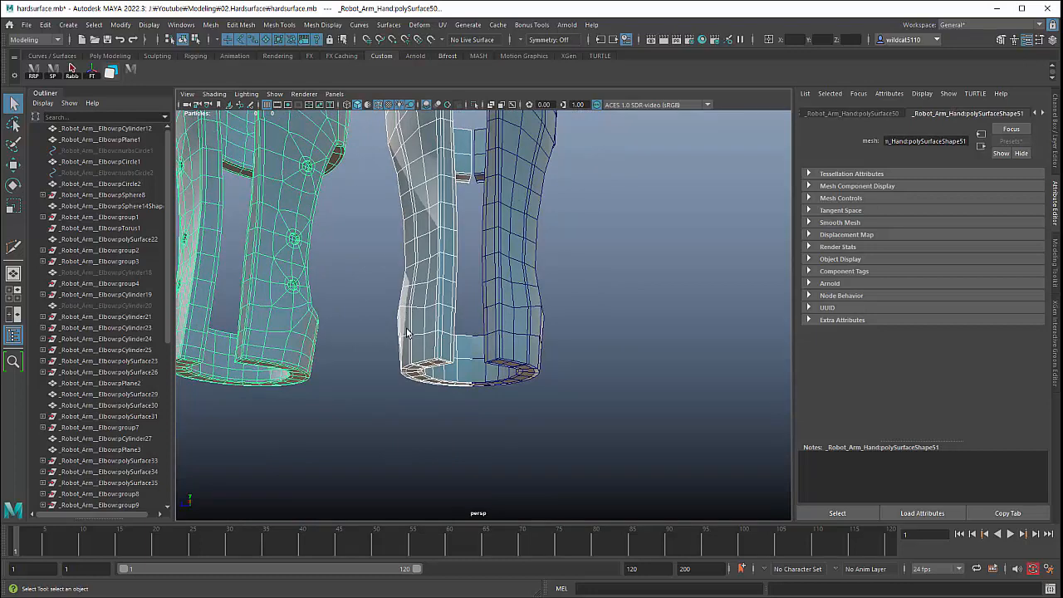
pyautogui.hotkey('ctrl', 'h')
pyautogui.click(470, 322)
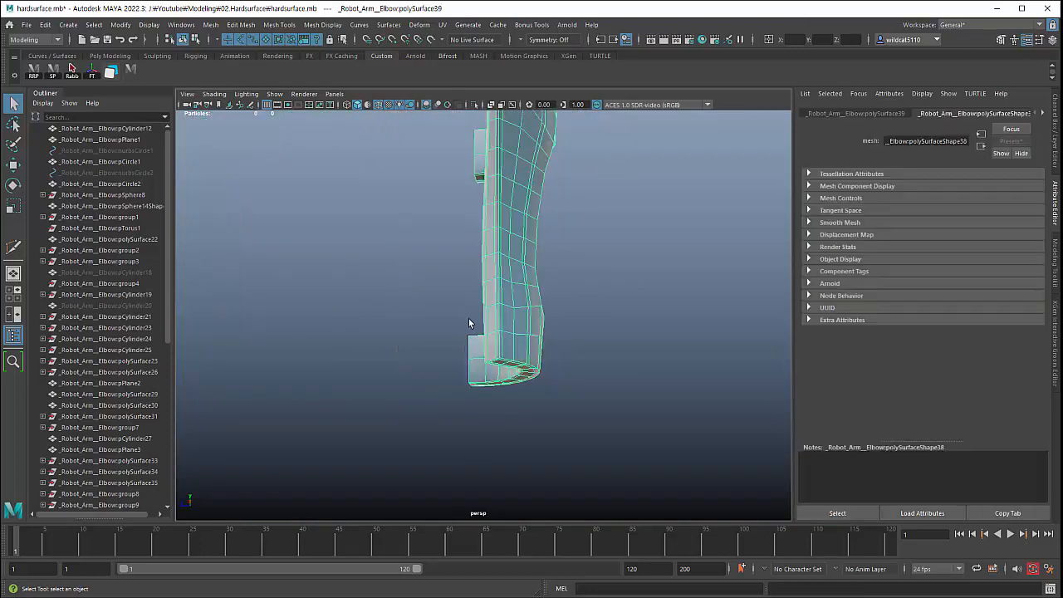
pyautogui.keyDown('alt'); pyautogui.moveTo(469, 318); pyautogui.dragTo(422, 280); pyautogui.keyUp('alt')
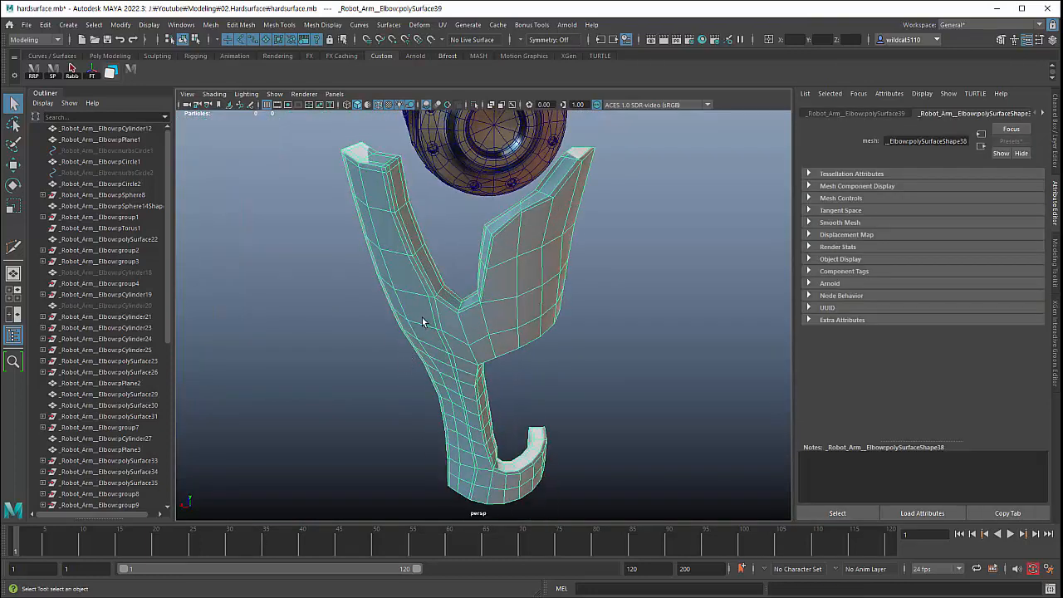
pyautogui.hotkey('alt', 'h')
pyautogui.click(367, 314)
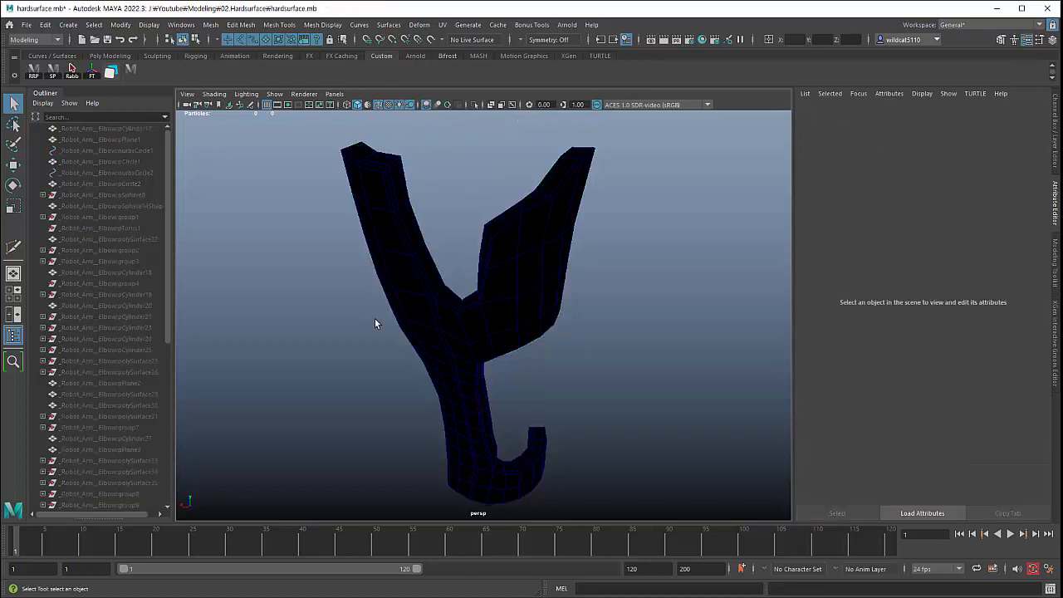
pyautogui.hotkey('ctrl', 'z')
pyautogui.keyDown('alt'); pyautogui.moveTo(361, 262); pyautogui.dragTo(292, 260, button='right'); pyautogui.keyUp('alt')
pyautogui.press('f')
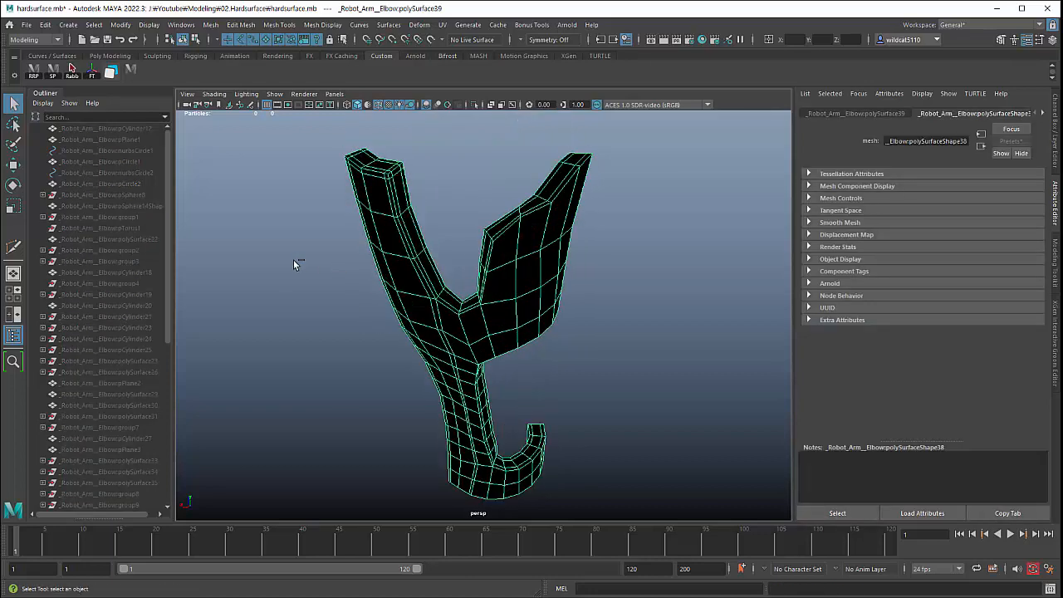
pyautogui.hotkey('ctrl', 'z')
pyautogui.keyDown('alt'); pyautogui.moveTo(300, 266); pyautogui.dragTo(421, 294); pyautogui.keyUp('alt')
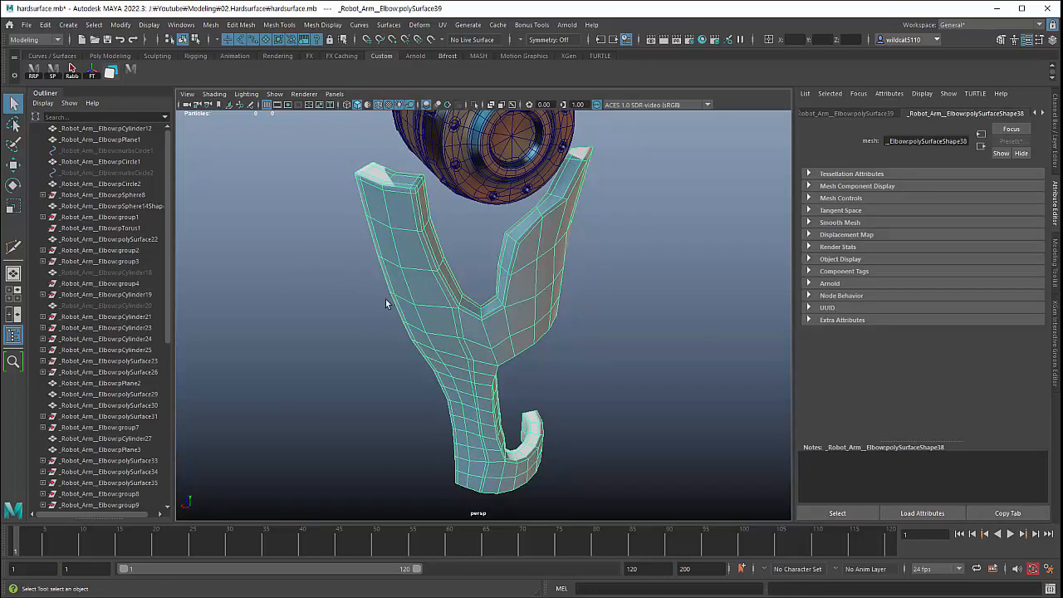
# Step: Switch the viewport to plain smooth-shaded display and check the remaining forearm shell half
pyautogui.click(385, 304)
pyautogui.keyDown('alt'); pyautogui.moveTo(324, 334); pyautogui.dragTo(423, 278); pyautogui.keyUp('alt')
pyautogui.click(435, 267)
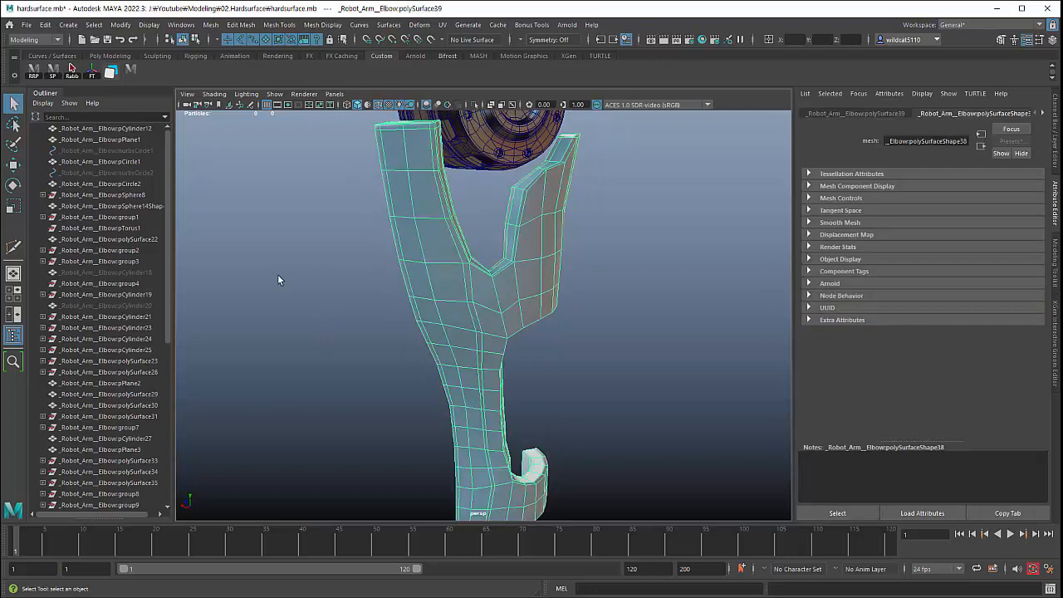
pyautogui.click(279, 276)
pyautogui.click(418, 290)
pyautogui.press('5')
pyautogui.click(378, 297)
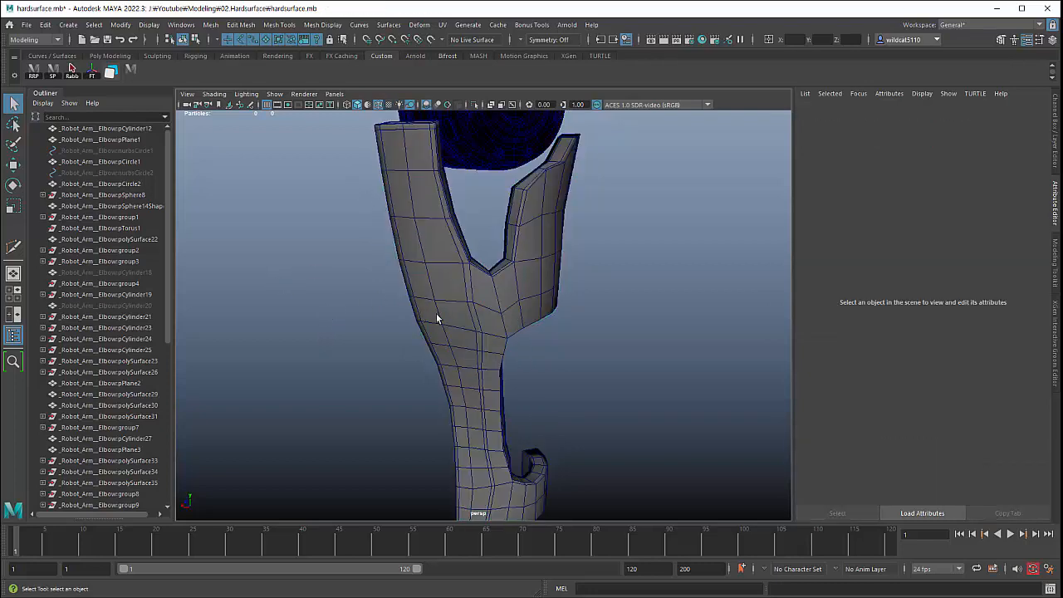
# Step: Delete the supporting edge loops running along the borders of the visible forearm shell half and return to object mode
pyautogui.keyDown('alt'); pyautogui.moveTo(436, 313); pyautogui.dragTo(402, 287); pyautogui.keyUp('alt')
pyautogui.click(431, 325)
pyautogui.moveTo(402, 288); pyautogui.dragTo(405, 220, button='right')
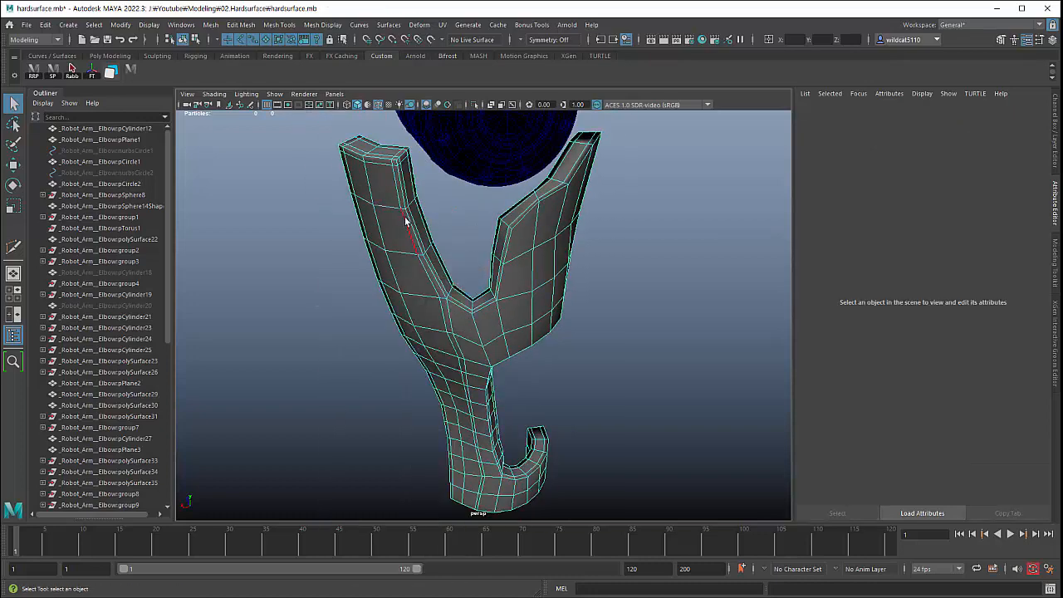
pyautogui.doubleClick(406, 220)
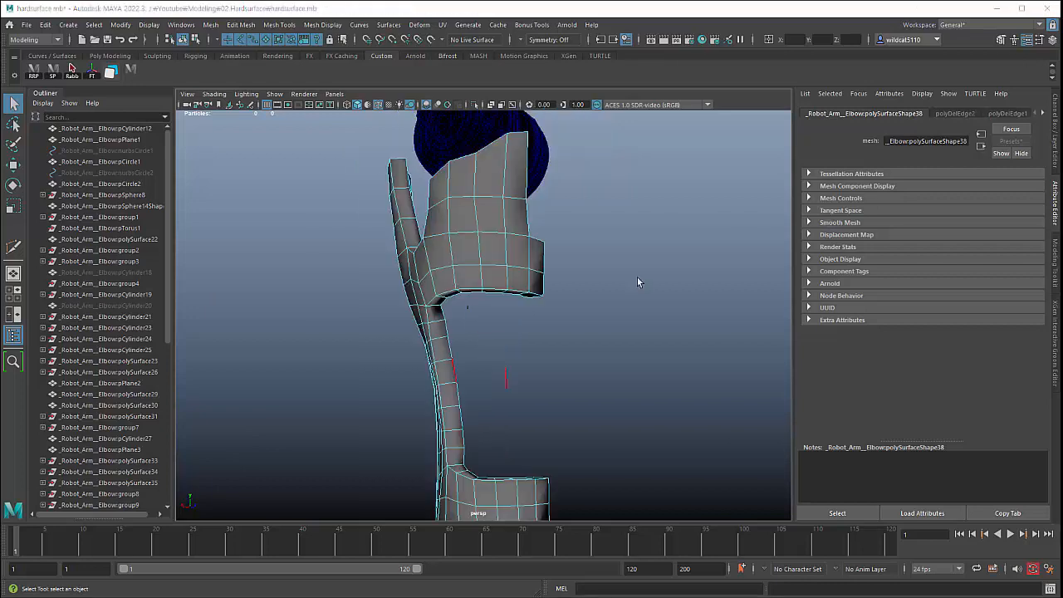
pyautogui.keyDown('alt'); pyautogui.moveTo(660, 240); pyautogui.dragTo(639, 294); pyautogui.keyUp('alt')
pyautogui.press('F10')
pyautogui.press('F8')
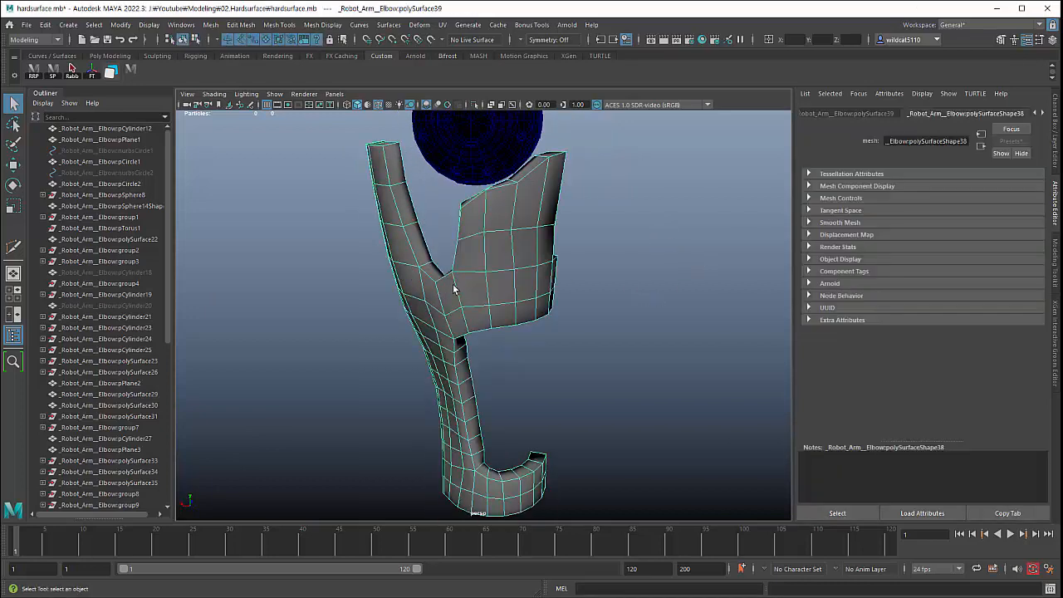
pyautogui.keyDown('alt'); pyautogui.moveTo(421, 306); pyautogui.dragTo(441, 349); pyautogui.keyUp('alt')
pyautogui.scroll(4, 462, 322)
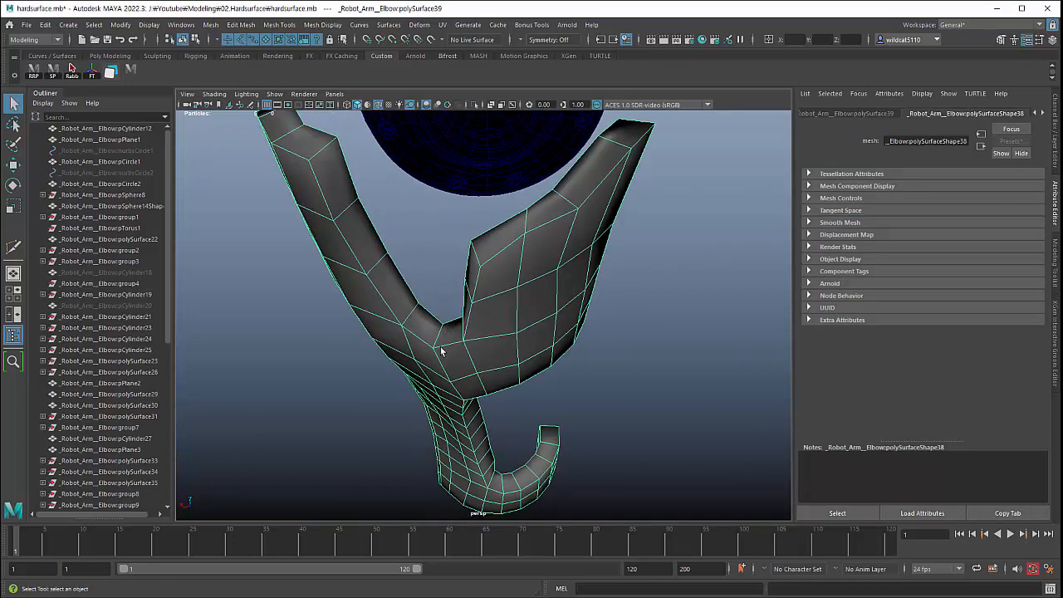
# Step: Delete the remaining supporting edge loops running alongside the rim of the forearm shell half's arms
pyautogui.moveTo(440, 349); pyautogui.dragTo(434, 282, button='right')
pyautogui.click(422, 331)
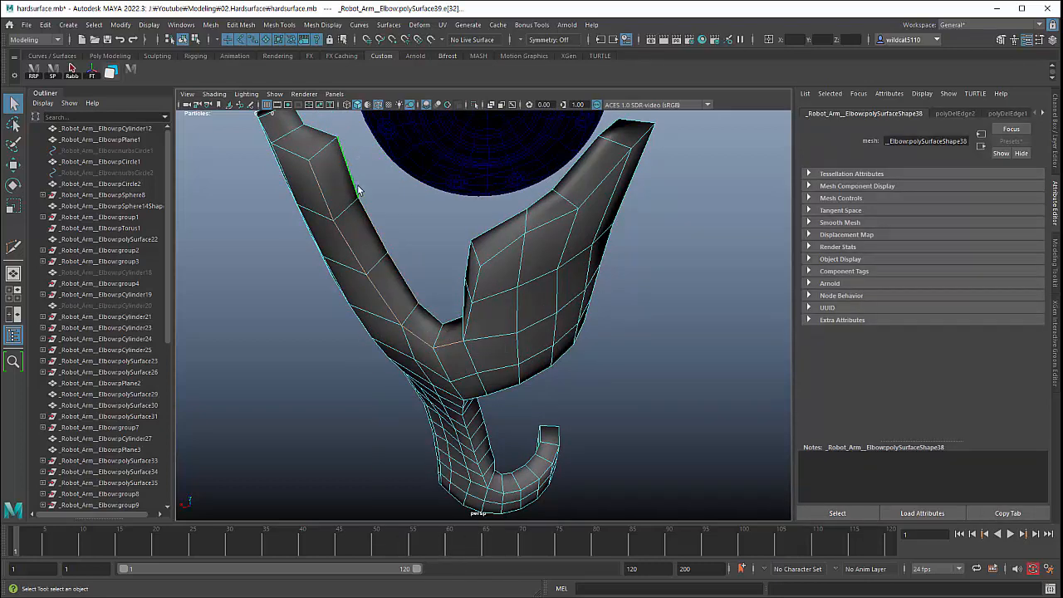
pyautogui.keyDown('alt'); pyautogui.moveTo(358, 191); pyautogui.dragTo(538, 311); pyautogui.keyUp('alt')
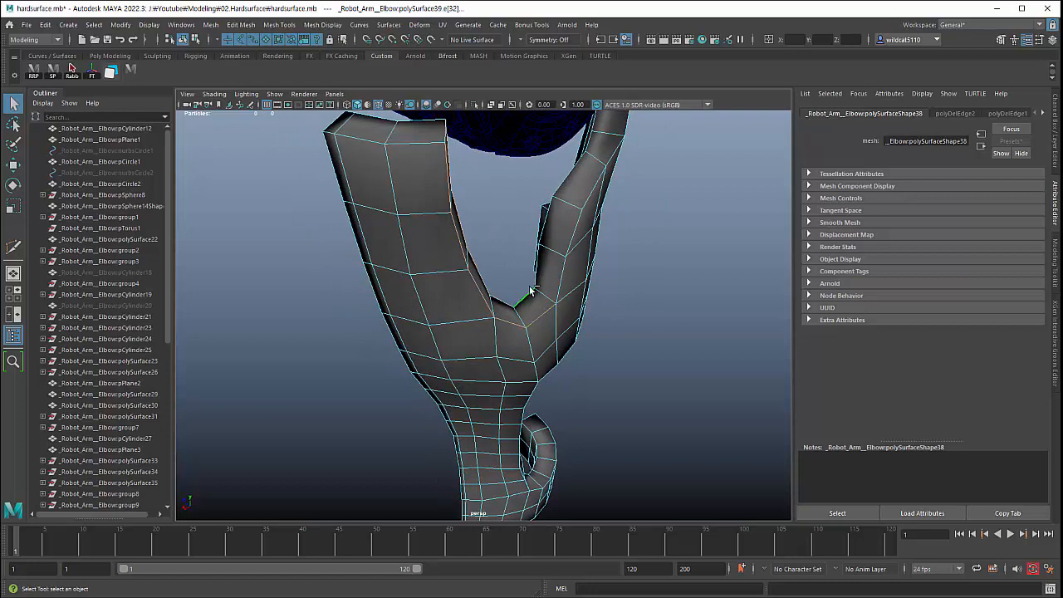
pyautogui.keyDown('alt'); pyautogui.moveTo(535, 291); pyautogui.dragTo(496, 422); pyautogui.keyUp('alt')
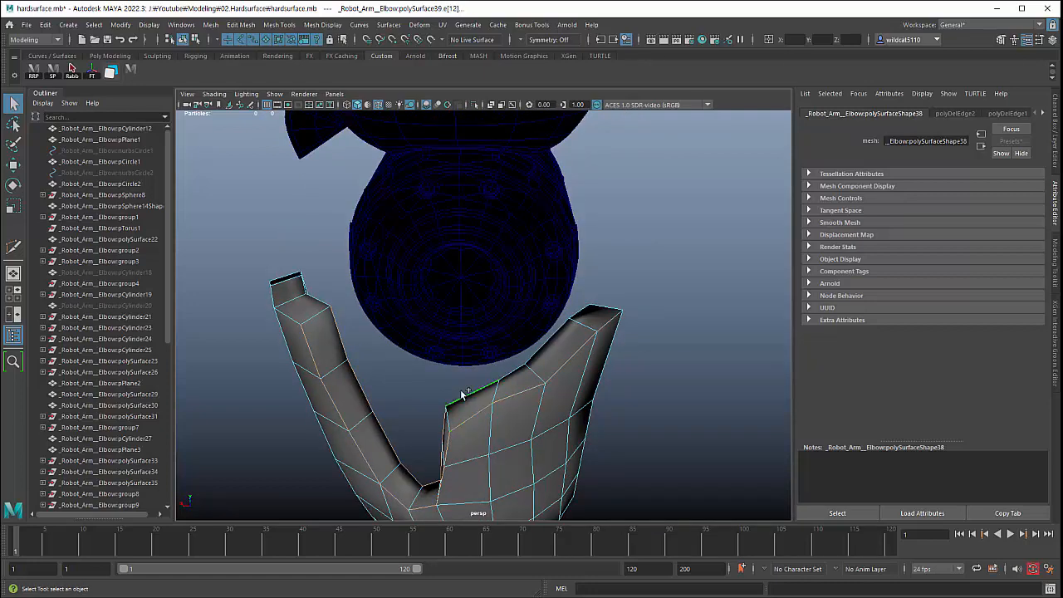
pyautogui.keyDown('alt'); pyautogui.moveTo(576, 379); pyautogui.dragTo(584, 339); pyautogui.keyUp('alt')
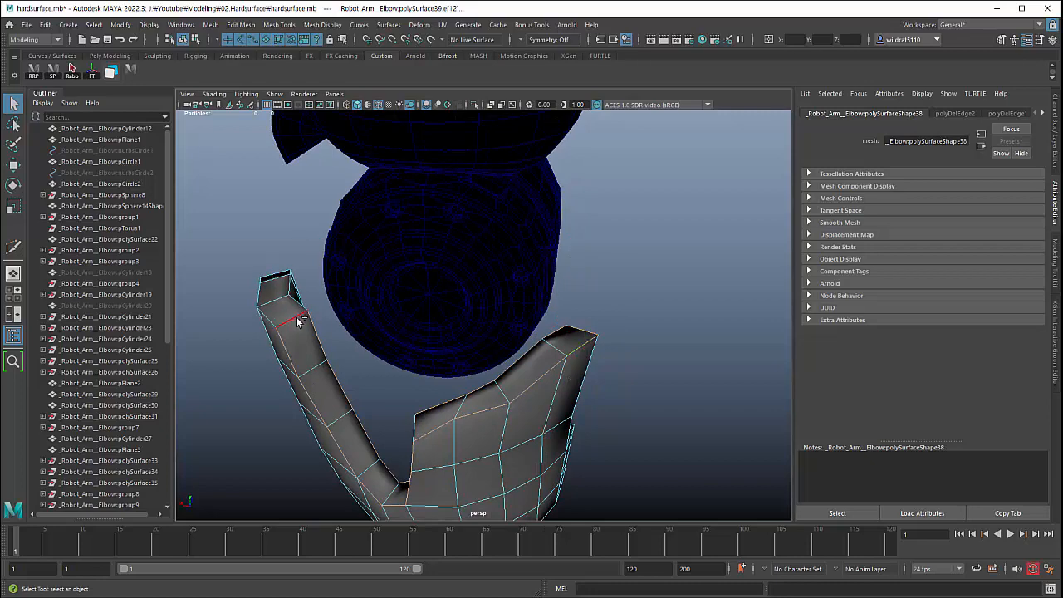
pyautogui.keyDown('alt'); pyautogui.moveTo(363, 439); pyautogui.dragTo(649, 404); pyautogui.keyUp('alt')
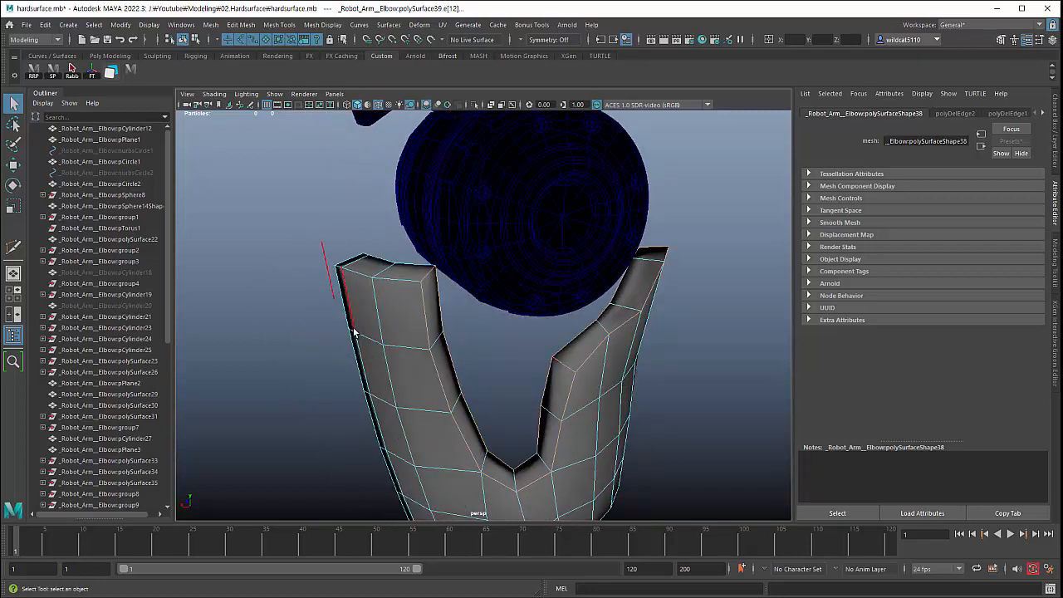
pyautogui.keyDown('alt'); pyautogui.moveTo(353, 332); pyautogui.dragTo(429, 342); pyautogui.keyUp('alt')
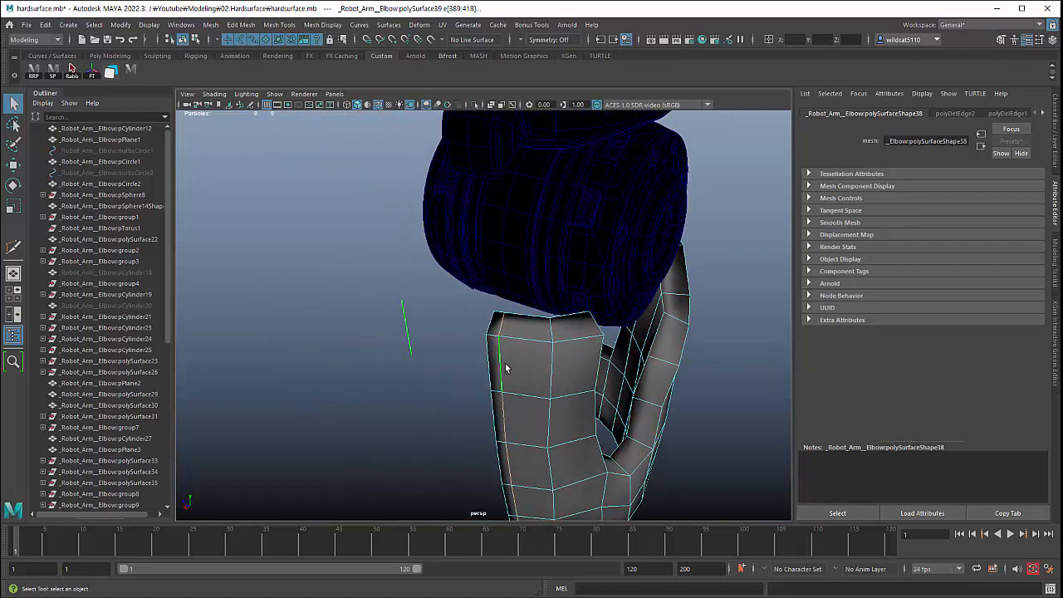
pyautogui.hotkey('ctrl', 'Delete')
# Step: Select the hard corner edges that outline the forearm shell half's inner and outer borders
pyautogui.moveTo(521, 358); pyautogui.dragTo(523, 286, button='right')
pyautogui.click(534, 349)
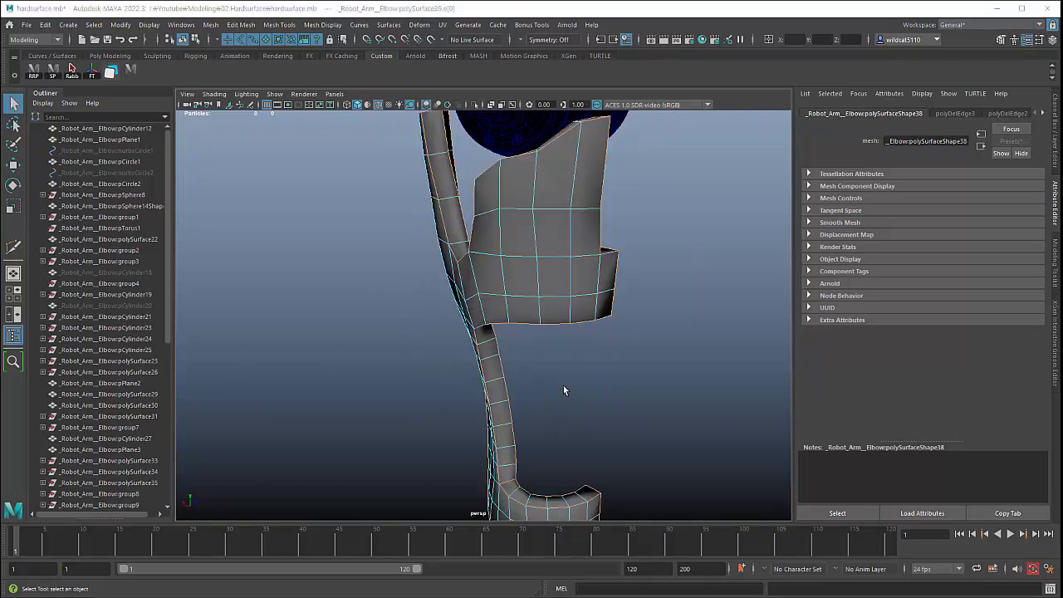
pyautogui.keyDown('alt'); pyautogui.moveTo(564, 385); pyautogui.dragTo(610, 374); pyautogui.keyUp('alt')
pyautogui.moveTo(611, 374)
pyautogui.keyDown('alt'); pyautogui.mouseDown(button='right')
pyautogui.moveTo(574, 368)
pyautogui.moveTo(617, 381)
pyautogui.mouseUp(button='right'); pyautogui.keyUp('alt')
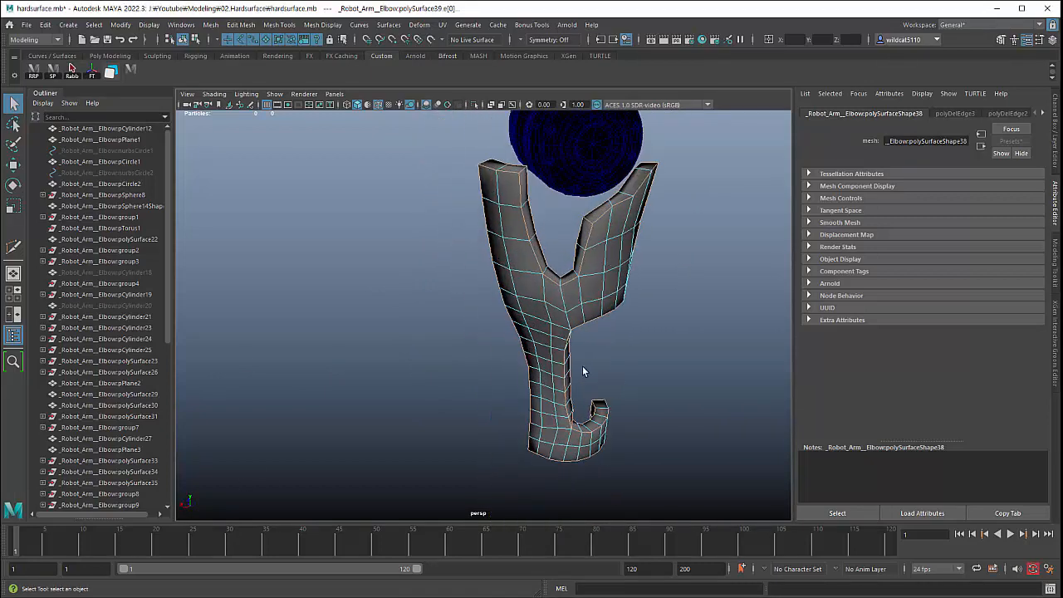
pyautogui.keyDown('alt'); pyautogui.moveTo(584, 371); pyautogui.dragTo(556, 381, button='middle'); pyautogui.keyUp('alt')
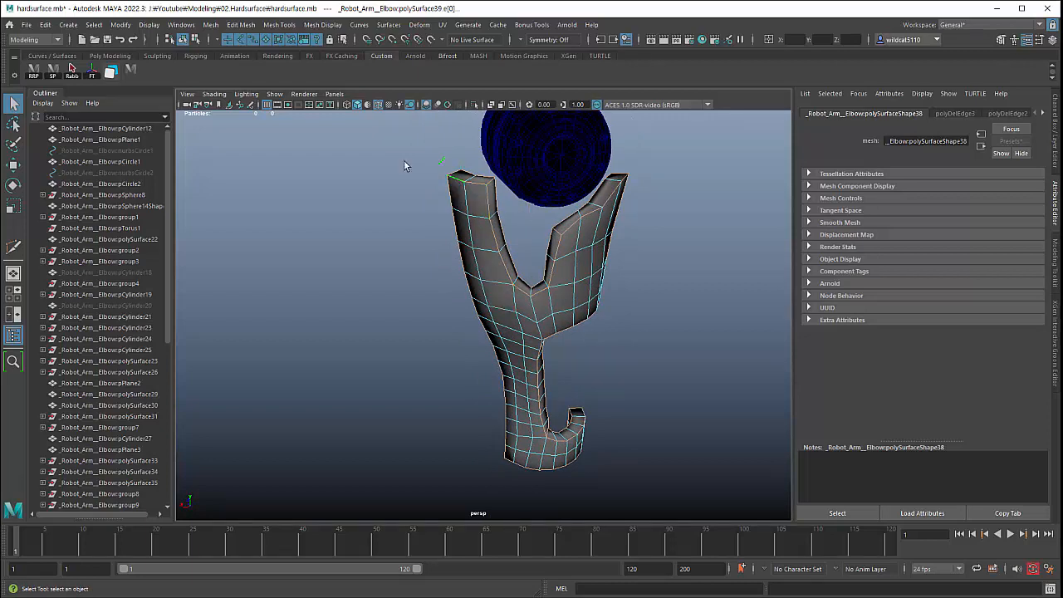
# Step: Store the selected hard edges as a quick select set named Hard_Set and clear the selection
pyautogui.click(79, 25)
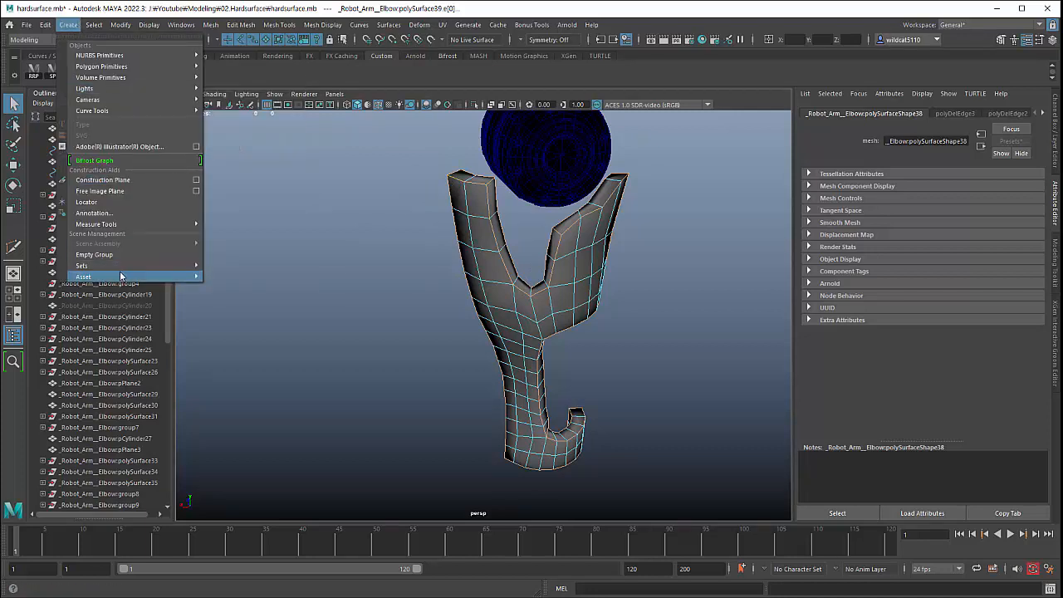
pyautogui.moveTo(118, 269)
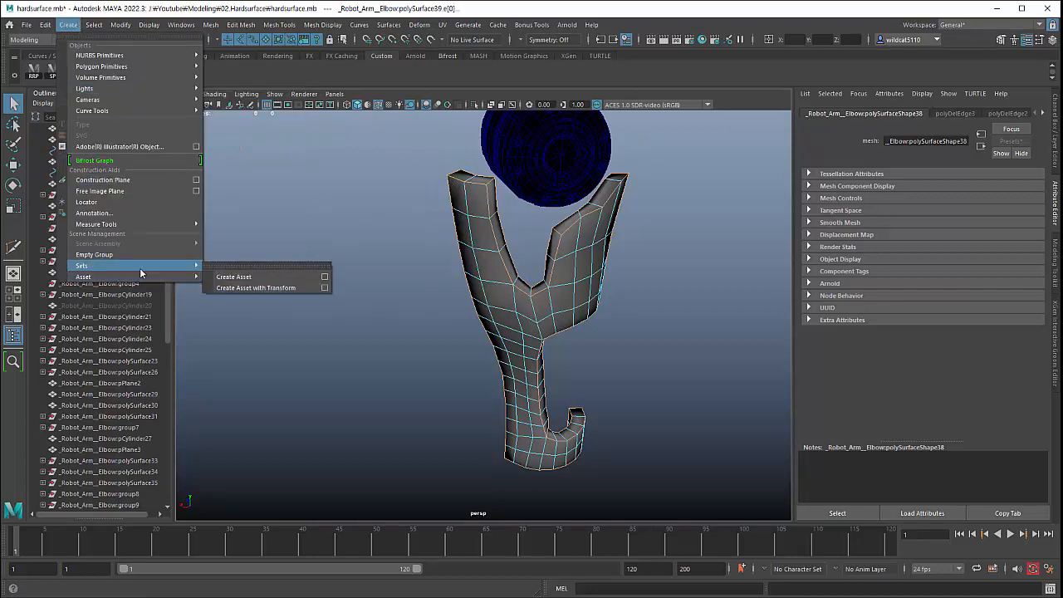
pyautogui.click(233, 287)
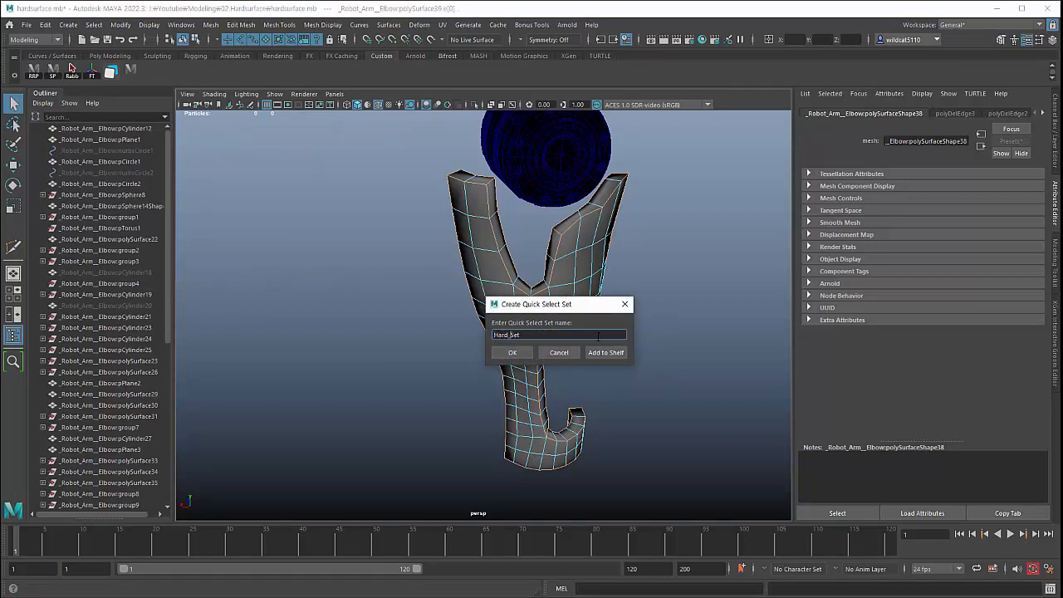
pyautogui.click(515, 353)
pyautogui.click(319, 255)
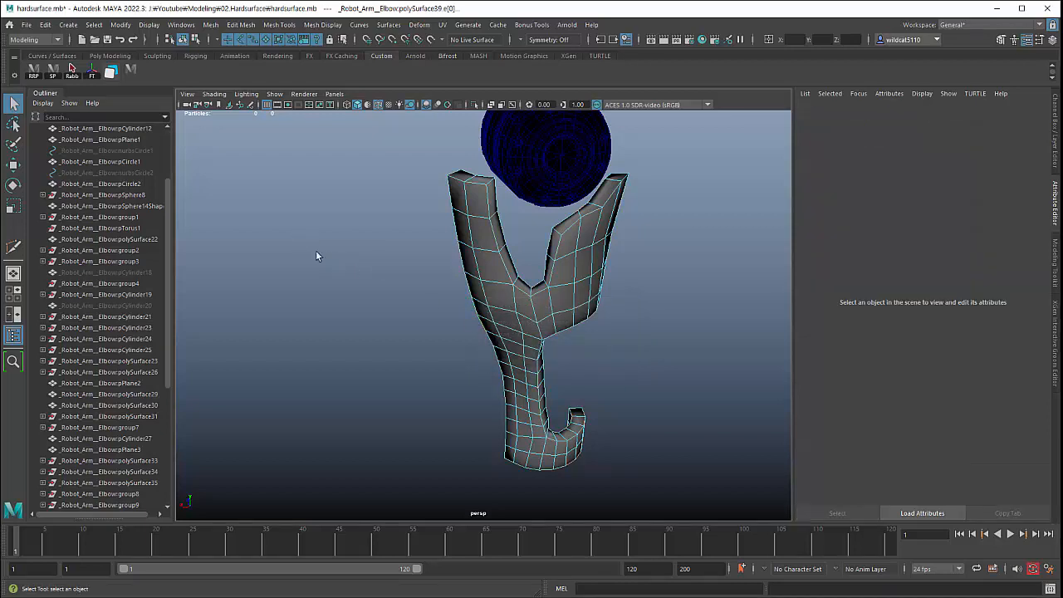
# Step: Reselect the shell's hard edges from the saved quick select set
pyautogui.click(71, 26)
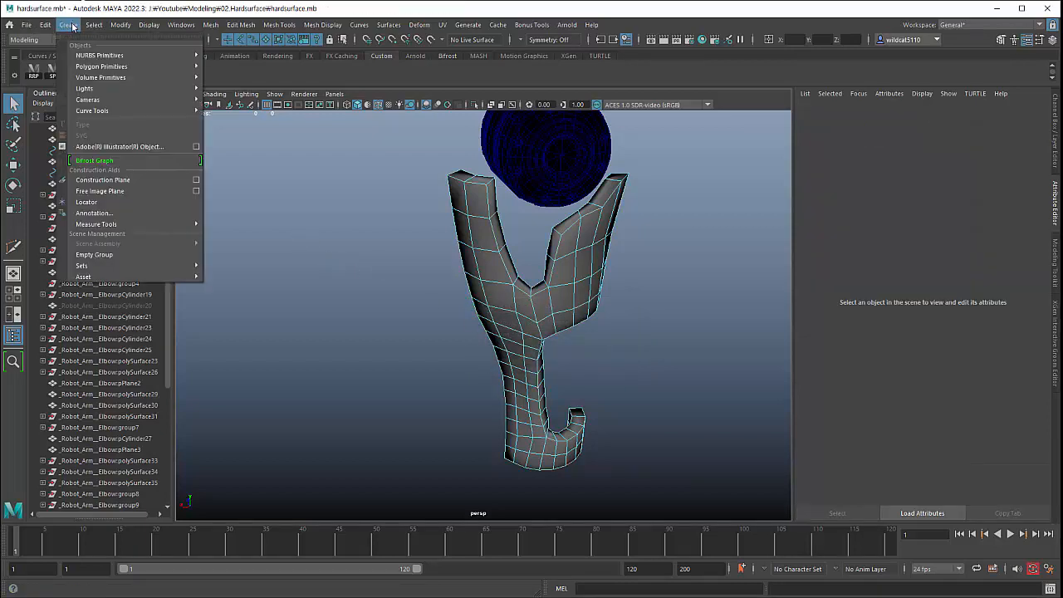
pyautogui.moveTo(93, 24)
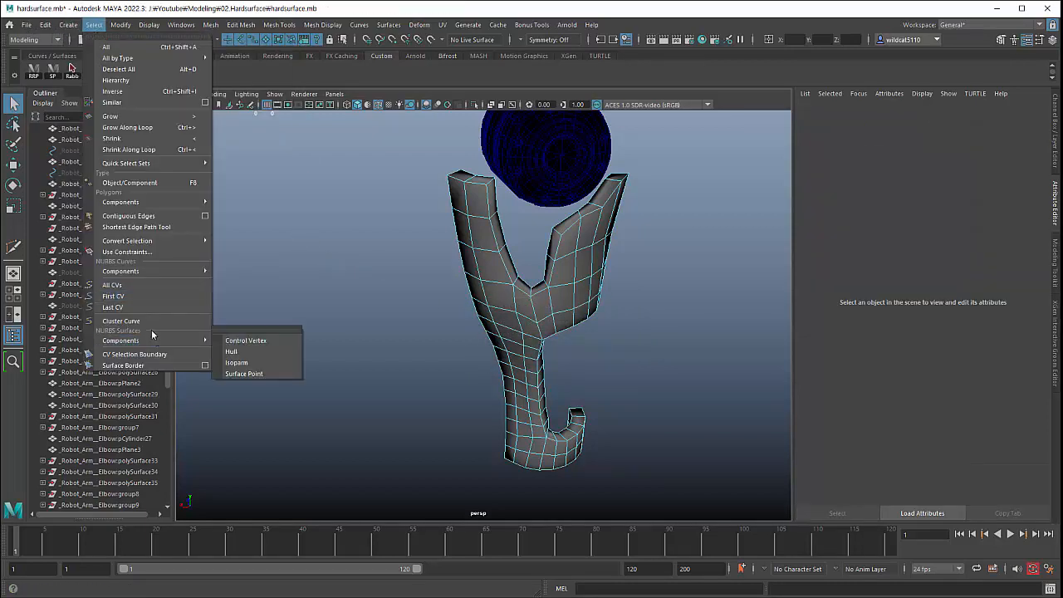
pyautogui.moveTo(164, 163)
pyautogui.click(271, 164)
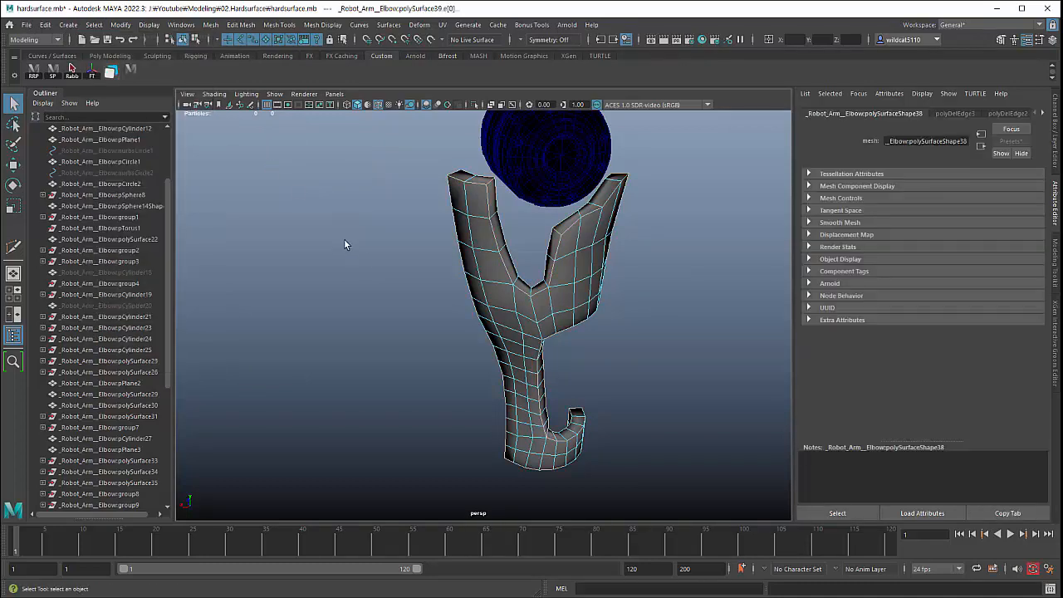
# Step: Bevel the selected hard edges with a fraction of 0.2 and 2 segments, and return to object mode
pyautogui.keyDown('alt'); pyautogui.moveTo(429, 301); pyautogui.dragTo(338, 319); pyautogui.keyUp('alt')
pyautogui.keyDown('alt'); pyautogui.moveTo(339, 319); pyautogui.dragTo(349, 291, button='middle'); pyautogui.keyUp('alt')
pyautogui.moveTo(349, 290)
pyautogui.keyDown('alt'); pyautogui.mouseDown()
pyautogui.moveTo(339, 258)
pyautogui.moveTo(352, 284)
pyautogui.mouseUp(); pyautogui.keyUp('alt')
pyautogui.keyDown('alt'); pyautogui.moveTo(351, 284); pyautogui.dragTo(455, 288, button='middle'); pyautogui.keyUp('alt')
pyautogui.moveTo(455, 288)
pyautogui.keyDown('alt'); pyautogui.mouseDown()
pyautogui.moveTo(473, 232)
pyautogui.moveTo(436, 233)
pyautogui.moveTo(441, 290)
pyautogui.mouseUp(); pyautogui.keyUp('alt')
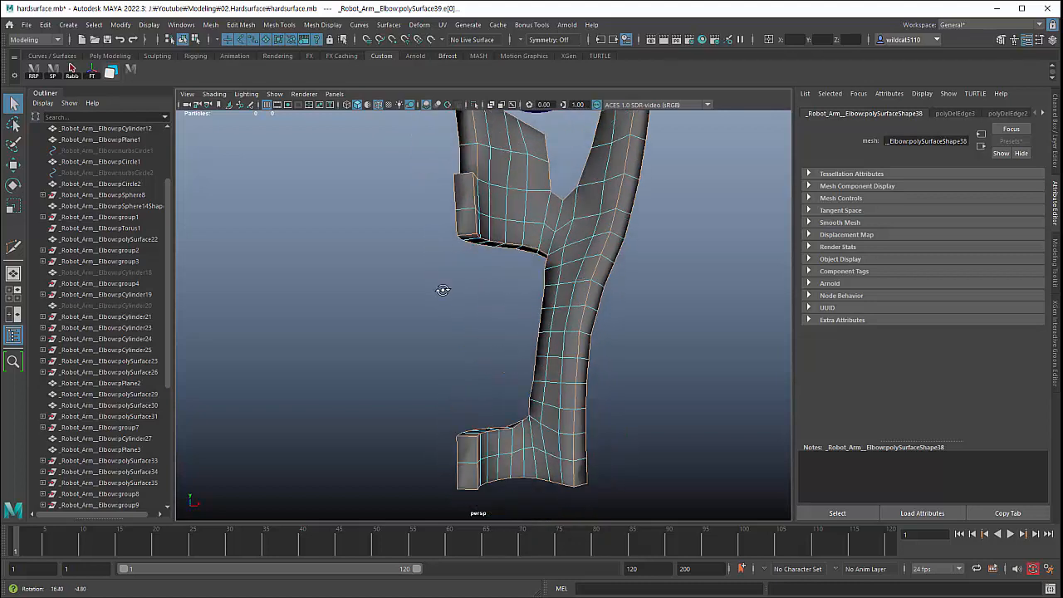
pyautogui.keyDown('alt'); pyautogui.moveTo(441, 290); pyautogui.dragTo(411, 361, button='middle'); pyautogui.keyUp('alt')
pyautogui.keyDown('alt'); pyautogui.moveTo(410, 360); pyautogui.dragTo(476, 304, button='right'); pyautogui.keyUp('alt')
pyautogui.keyDown('shift'); pyautogui.rightClick(519, 225); pyautogui.keyUp('shift')
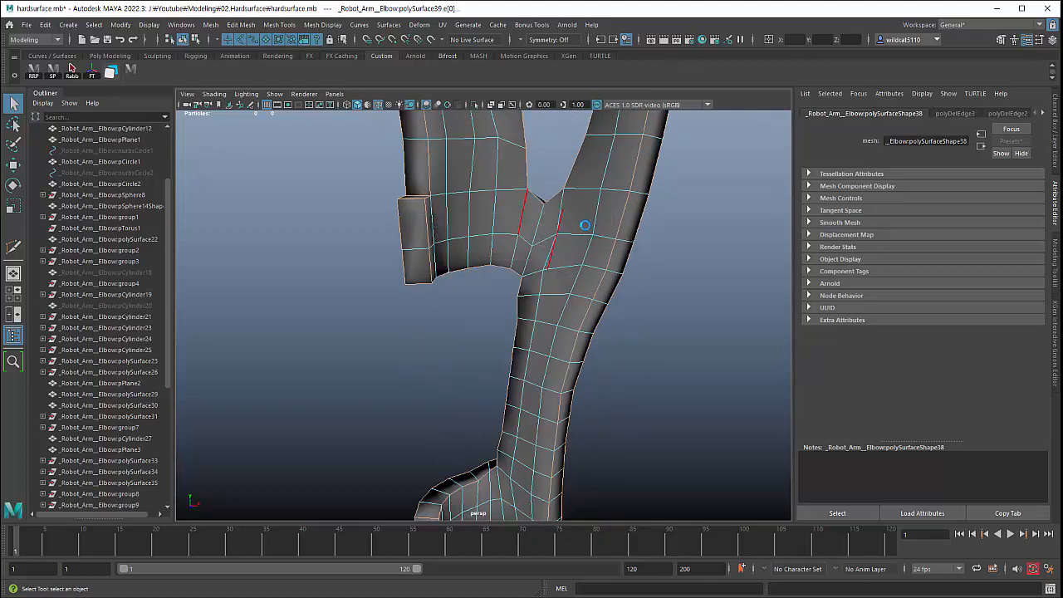
pyautogui.click(575, 223)
pyautogui.click(700, 329)
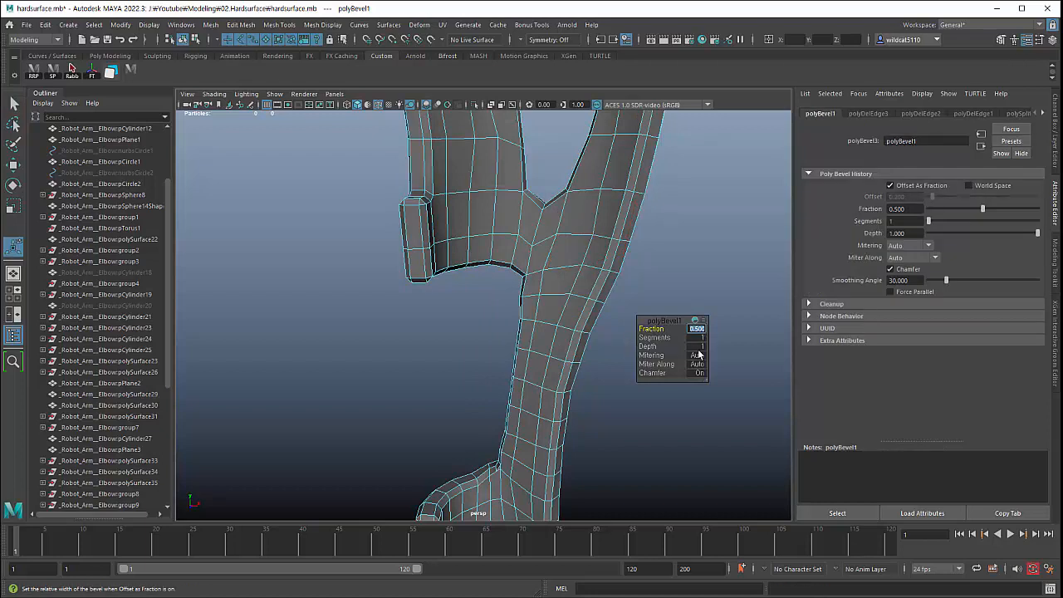
pyautogui.press('Tab')
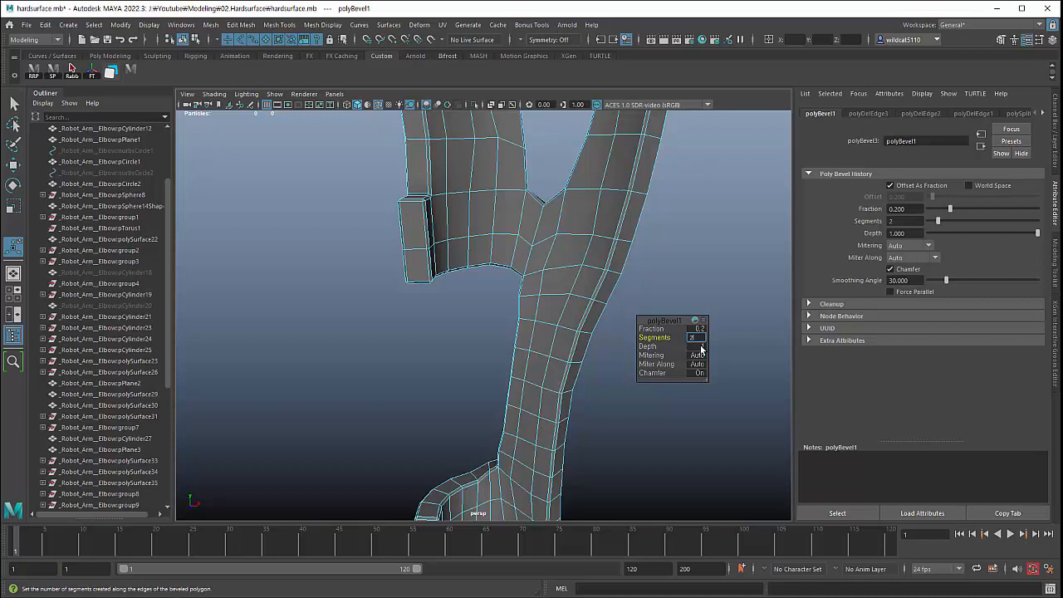
pyautogui.click(412, 358)
pyautogui.press('q')
pyautogui.press('F8')
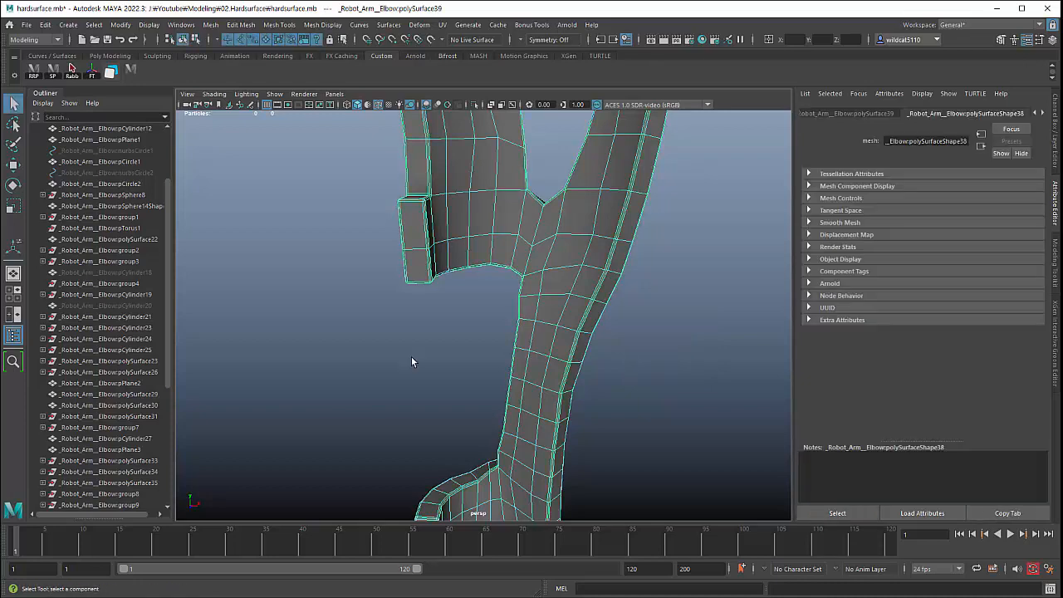
# Step: Display the bevelled forearm shell half in smooth mesh preview and deselect it
pyautogui.click(411, 362)
pyautogui.keyDown('alt'); pyautogui.moveTo(501, 377); pyautogui.dragTo(423, 389); pyautogui.keyUp('alt')
pyautogui.click(541, 381)
pyautogui.scroll(-2, 432, 393)
pyautogui.keyDown('alt'); pyautogui.moveTo(439, 415); pyautogui.dragTo(454, 355, button='middle'); pyautogui.keyUp('alt')
pyautogui.keyDown('alt'); pyautogui.moveTo(453, 356); pyautogui.dragTo(456, 369); pyautogui.keyUp('alt')
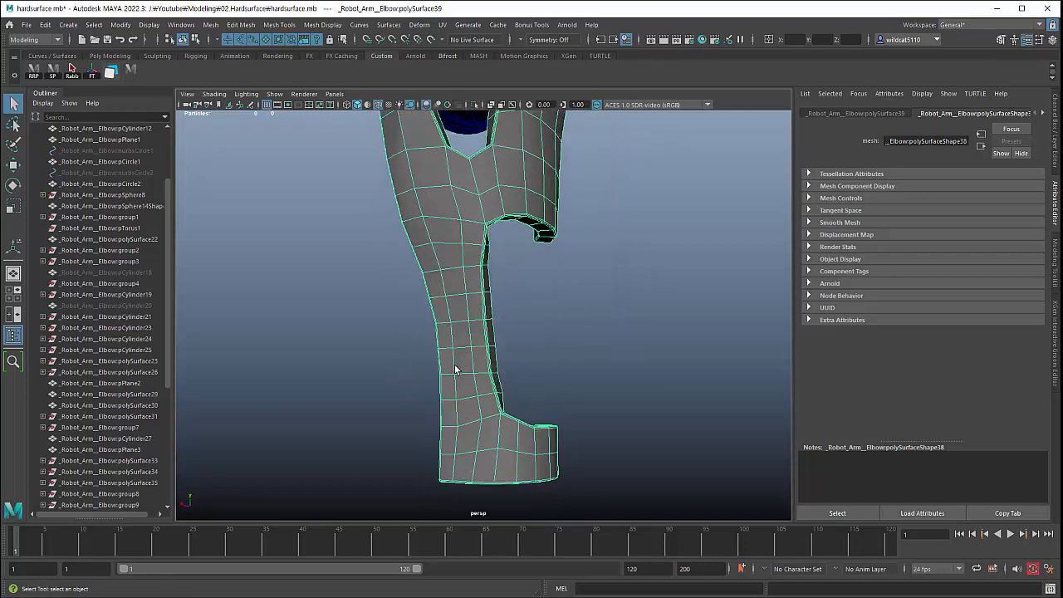
pyautogui.press('3')
pyautogui.click(388, 379)
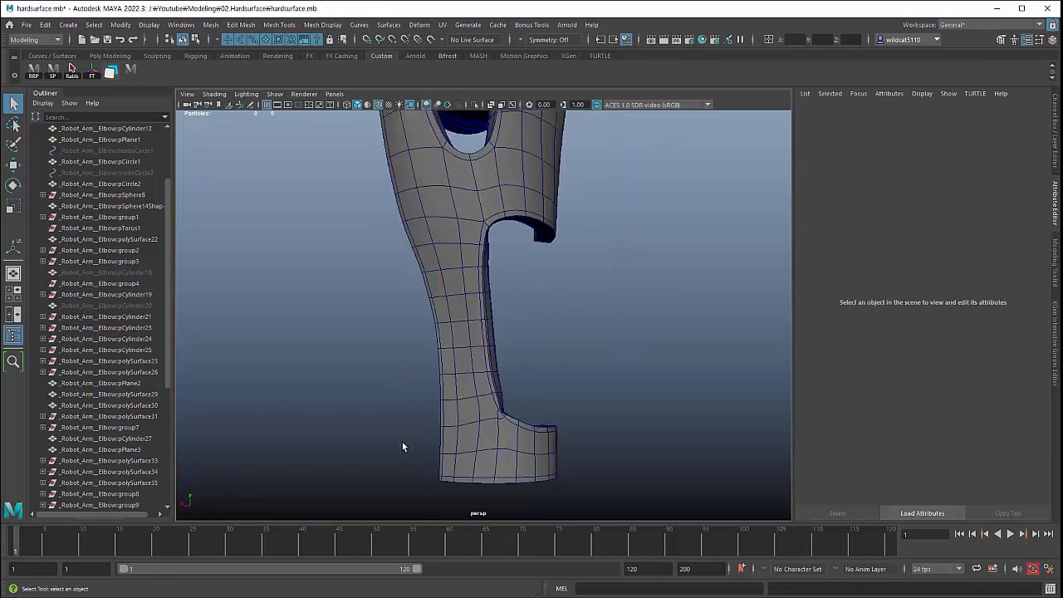
# Step: Examine the edge flow around the inner corner of the shell's lower hook in the smoothed preview
pyautogui.keyDown('alt'); pyautogui.moveTo(403, 442); pyautogui.dragTo(417, 326, button='middle'); pyautogui.keyUp('alt')
pyautogui.keyDown('alt'); pyautogui.moveTo(417, 325); pyautogui.dragTo(579, 401, button='right'); pyautogui.keyUp('alt')
pyautogui.keyDown('alt'); pyautogui.moveTo(579, 401); pyautogui.dragTo(552, 407); pyautogui.keyUp('alt')
pyautogui.click(511, 318)
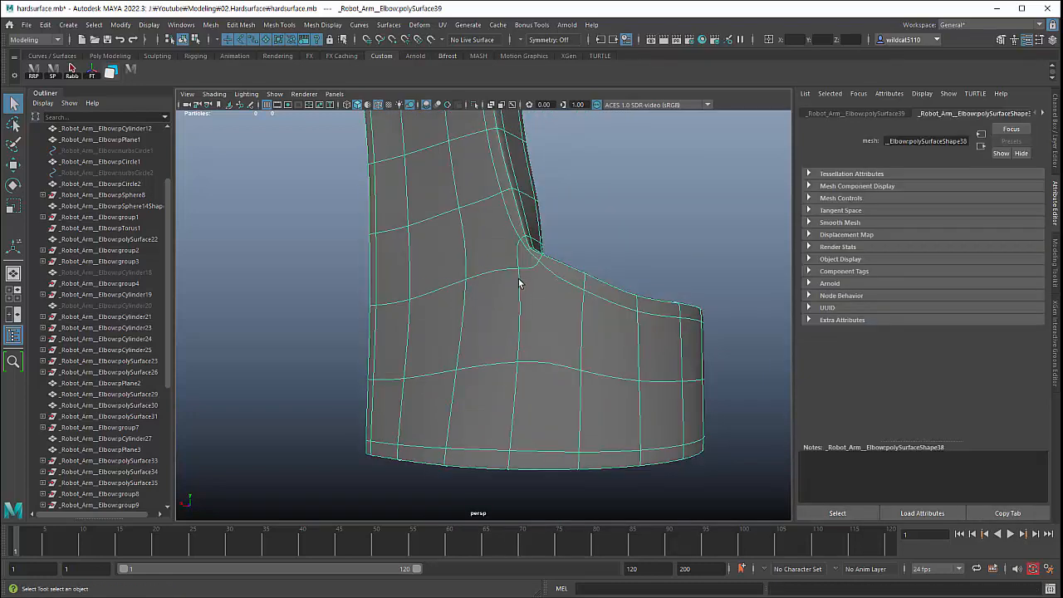
pyautogui.keyDown('alt'); pyautogui.moveTo(519, 284); pyautogui.dragTo(495, 314); pyautogui.keyUp('alt')
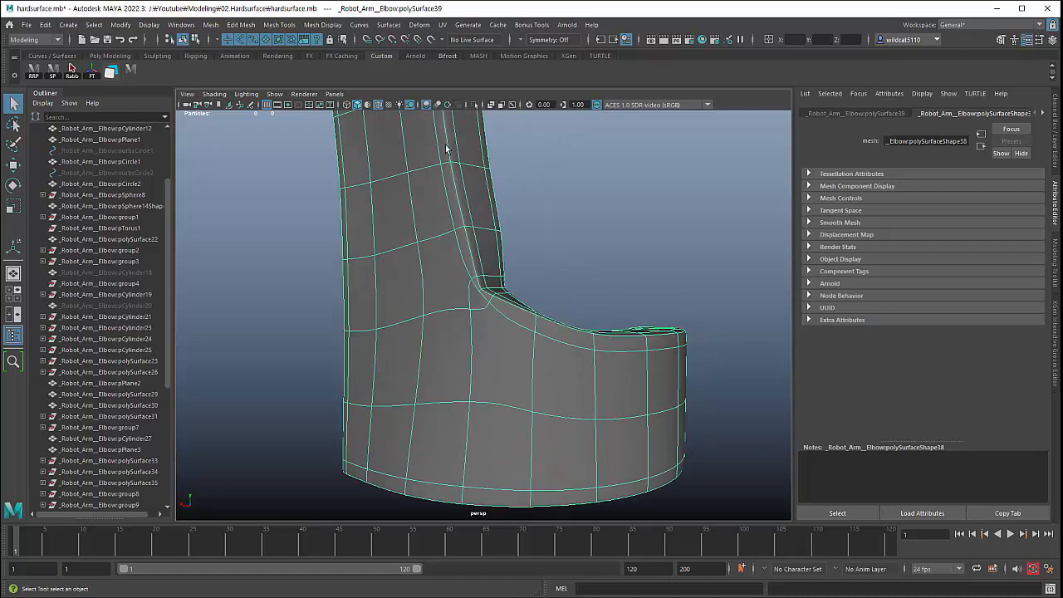
pyautogui.click(260, 293)
pyautogui.click(424, 200)
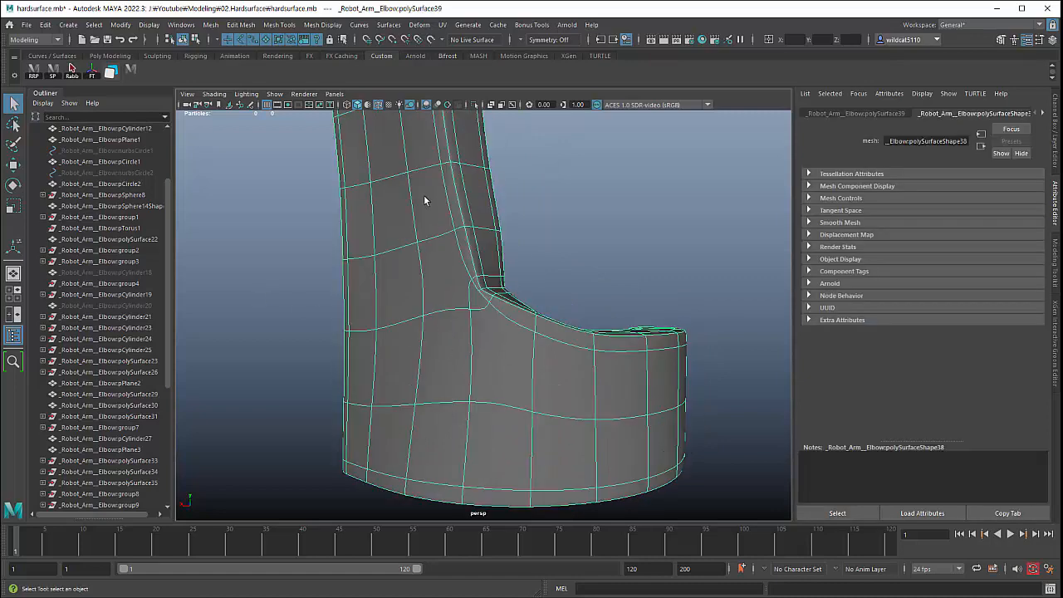
# Step: Turn off the wireframe overlay on shaded objects and check the lower hook's shading from both sides
pyautogui.click(379, 108)
pyautogui.click(319, 224)
pyautogui.keyDown('alt'); pyautogui.moveTo(462, 334); pyautogui.dragTo(469, 344); pyautogui.keyUp('alt')
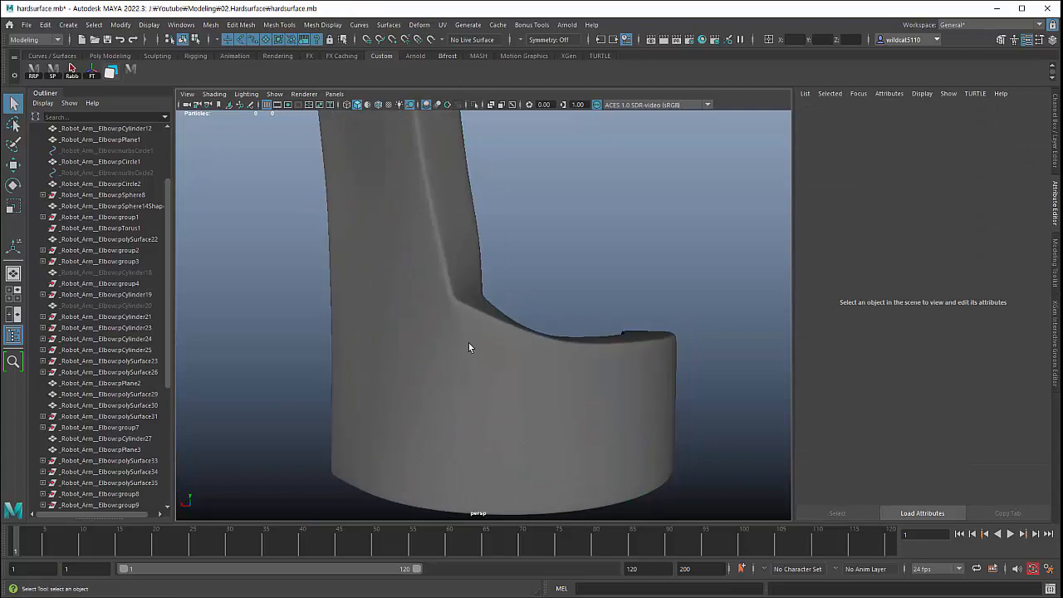
pyautogui.click(468, 344)
pyautogui.click(331, 338)
pyautogui.keyDown('alt'); pyautogui.moveTo(391, 331); pyautogui.dragTo(525, 332); pyautogui.keyUp('alt')
pyautogui.click(457, 339)
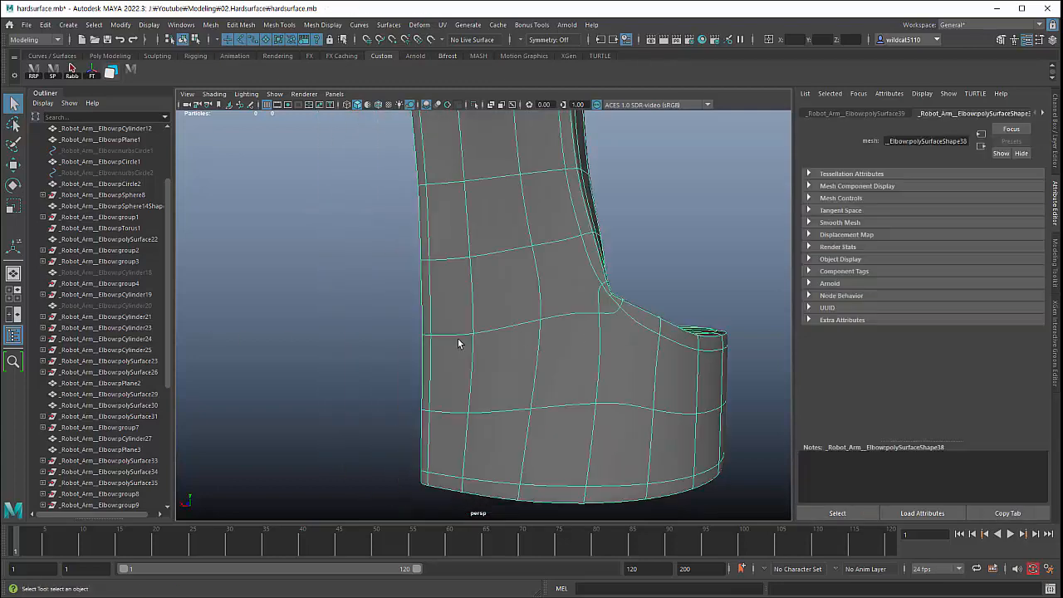
pyautogui.keyDown('alt'); pyautogui.moveTo(457, 342); pyautogui.dragTo(416, 372); pyautogui.keyUp('alt')
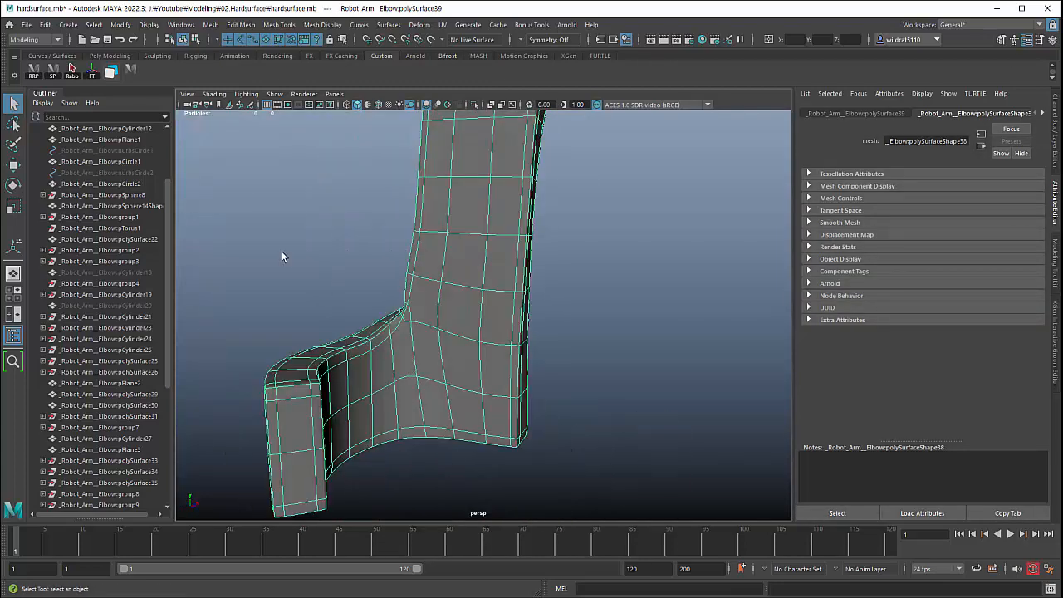
pyautogui.click(282, 251)
# Step: Examine the wide upper flap of the smoothed shell half and select the face beside its notched corner
pyautogui.keyDown('alt'); pyautogui.moveTo(475, 325); pyautogui.dragTo(553, 384); pyautogui.keyUp('alt')
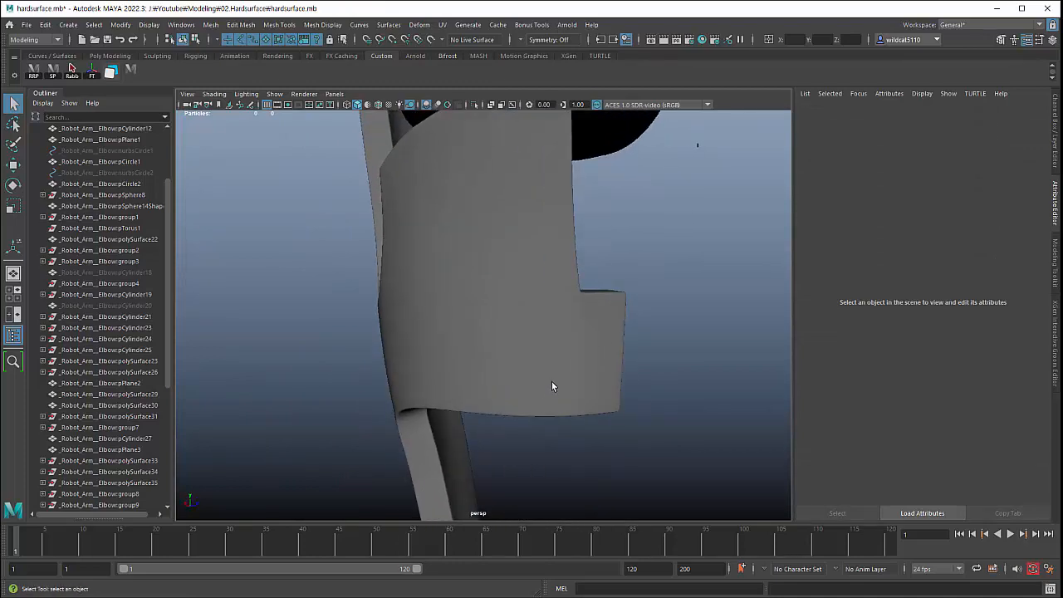
pyautogui.click(551, 384)
pyautogui.scroll(3, 573, 398)
pyautogui.keyDown('alt'); pyautogui.moveTo(596, 304); pyautogui.dragTo(586, 311); pyautogui.keyUp('alt')
pyautogui.scroll(2, 581, 306)
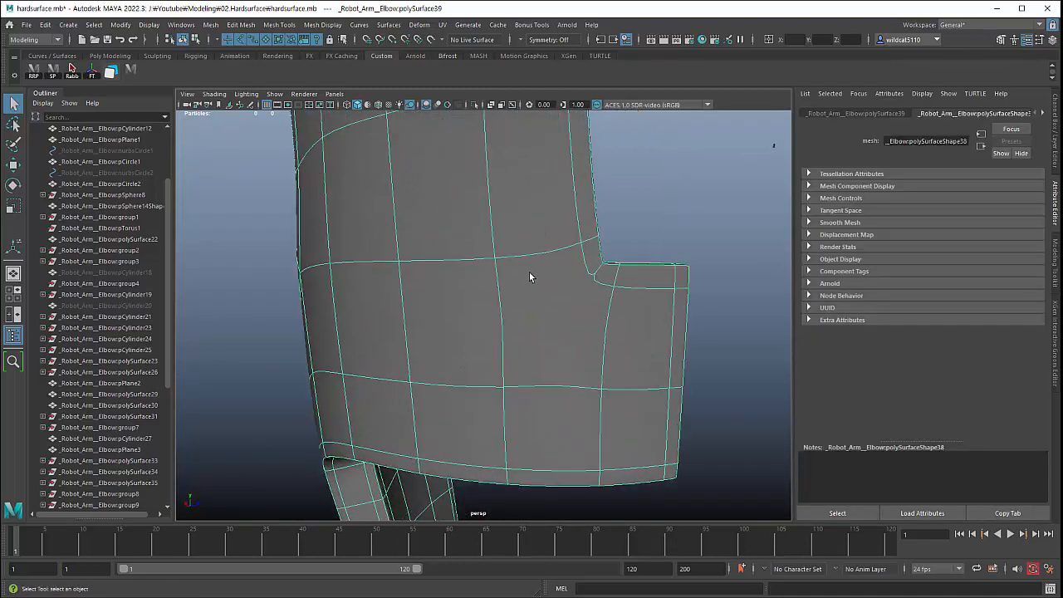
pyautogui.moveTo(530, 273); pyautogui.dragTo(543, 307, button='right')
pyautogui.click(543, 307)
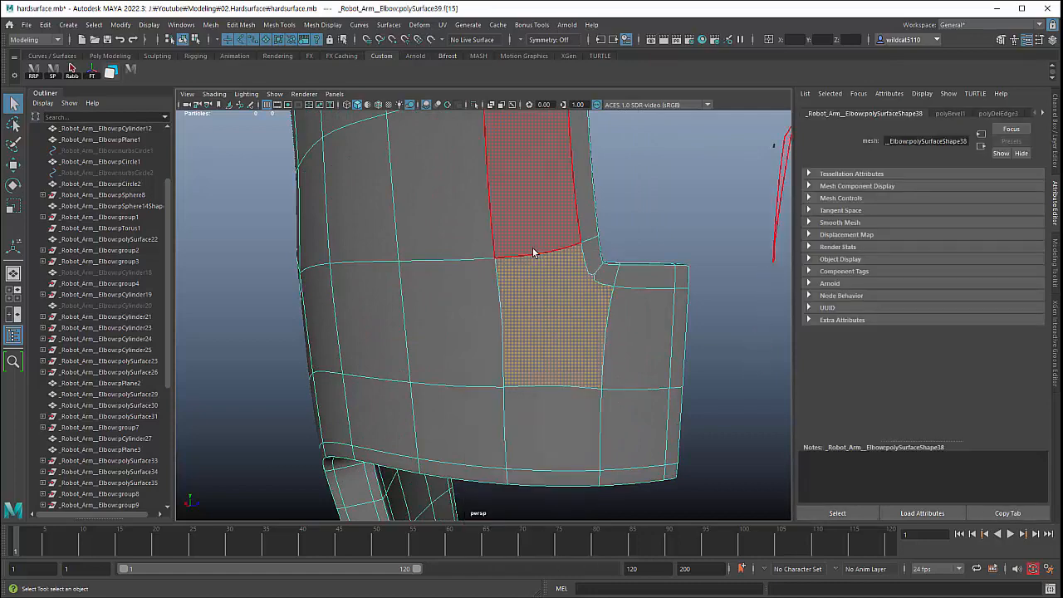
pyautogui.keyDown('alt'); pyautogui.moveTo(571, 354); pyautogui.dragTo(455, 325, button='right'); pyautogui.keyUp('alt')
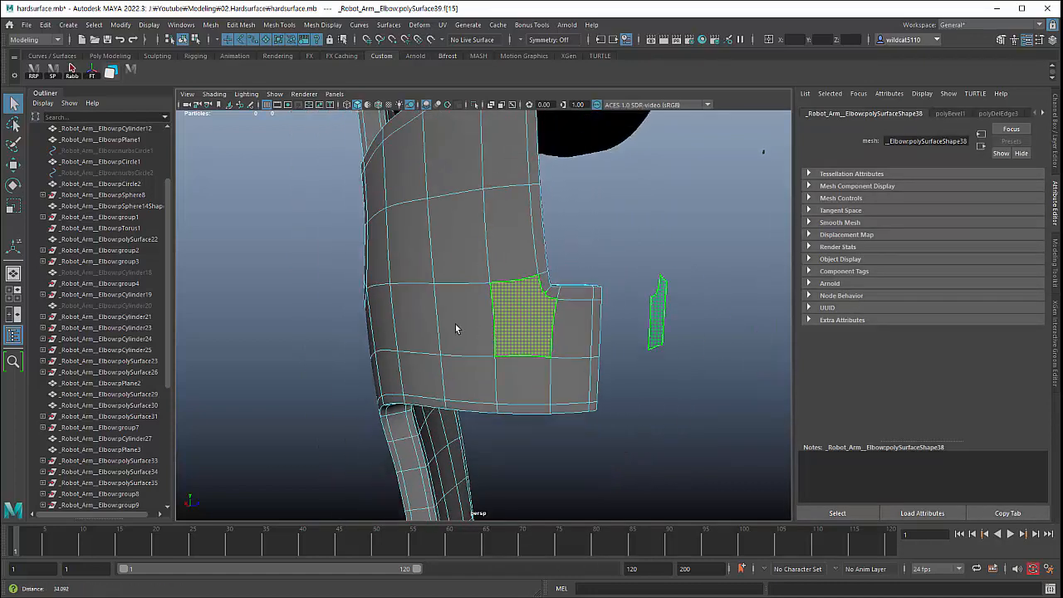
pyautogui.keyDown('alt'); pyautogui.moveTo(455, 325); pyautogui.dragTo(419, 325); pyautogui.keyUp('alt')
# Step: Return to object mode and check the flap's smoothed surface and inner side with the shell half deselected and selected
pyautogui.click(284, 325)
pyautogui.keyDown('alt'); pyautogui.moveTo(284, 325); pyautogui.dragTo(320, 351); pyautogui.keyUp('alt')
pyautogui.press('F8')
pyautogui.press('F8')
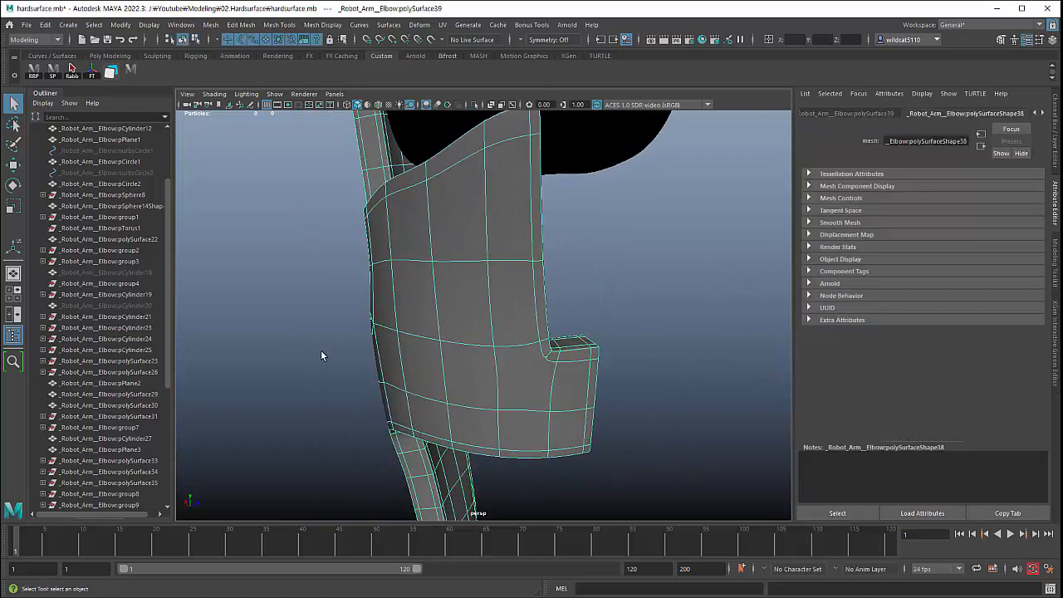
pyautogui.click(320, 350)
pyautogui.click(451, 374)
pyautogui.keyDown('alt'); pyautogui.moveTo(413, 416); pyautogui.dragTo(410, 313); pyautogui.keyUp('alt')
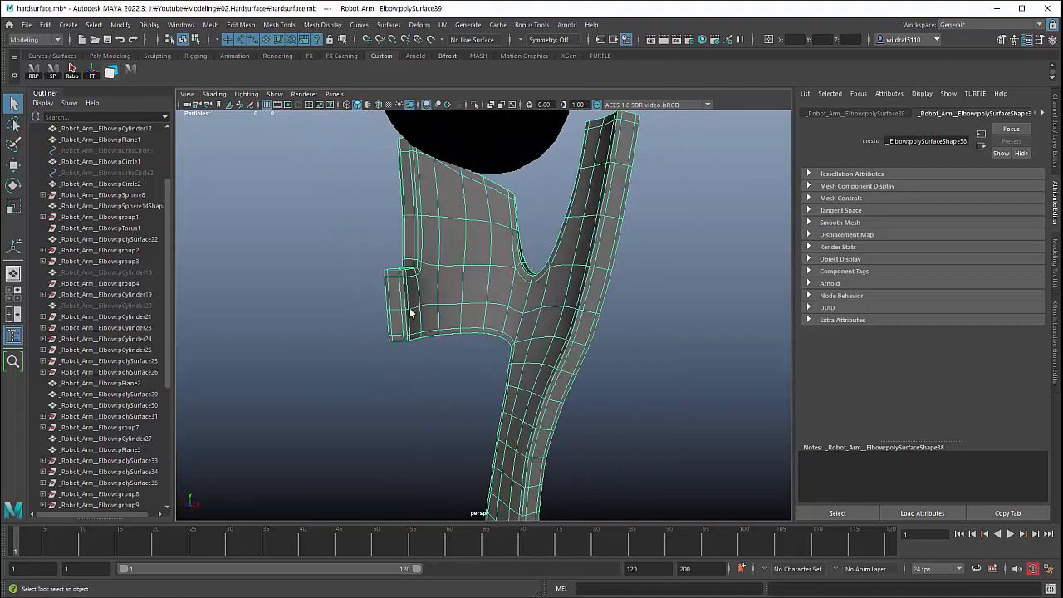
# Step: Cut a diagonal edge with Multi-Cut from the flap's notched corner to the nearest inner grid vertex and preview the flap smoothed
pyautogui.keyDown('alt'); pyautogui.moveTo(534, 296); pyautogui.dragTo(507, 356); pyautogui.keyUp('alt')
pyautogui.keyDown('alt'); pyautogui.moveTo(346, 356); pyautogui.dragTo(488, 353); pyautogui.keyUp('alt')
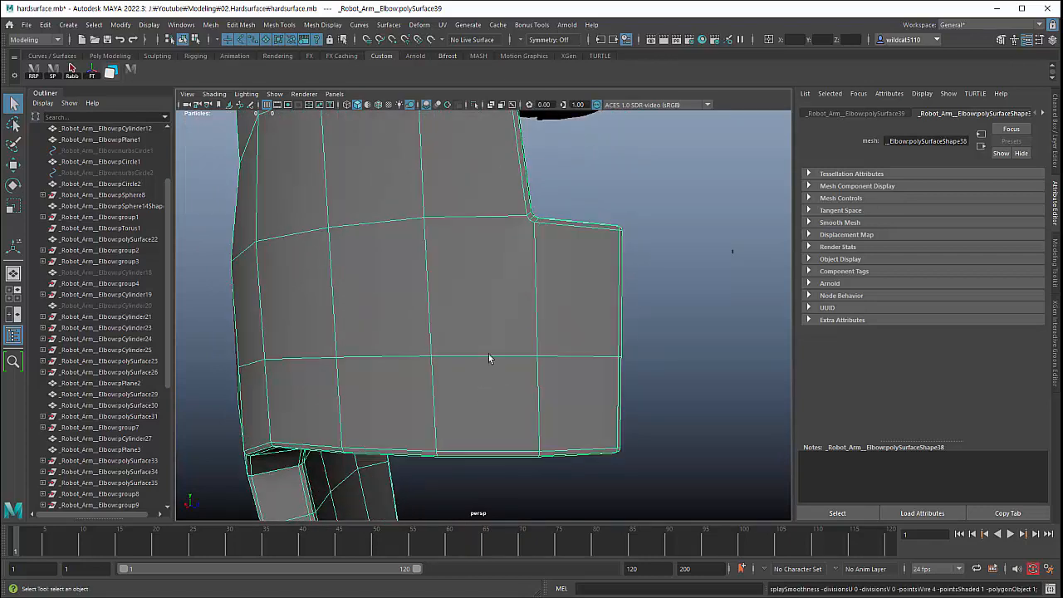
pyautogui.scroll(-1, 472, 340)
pyautogui.keyDown('shift'); pyautogui.moveTo(497, 320); pyautogui.dragTo(421, 323, button='right'); pyautogui.keyUp('shift')
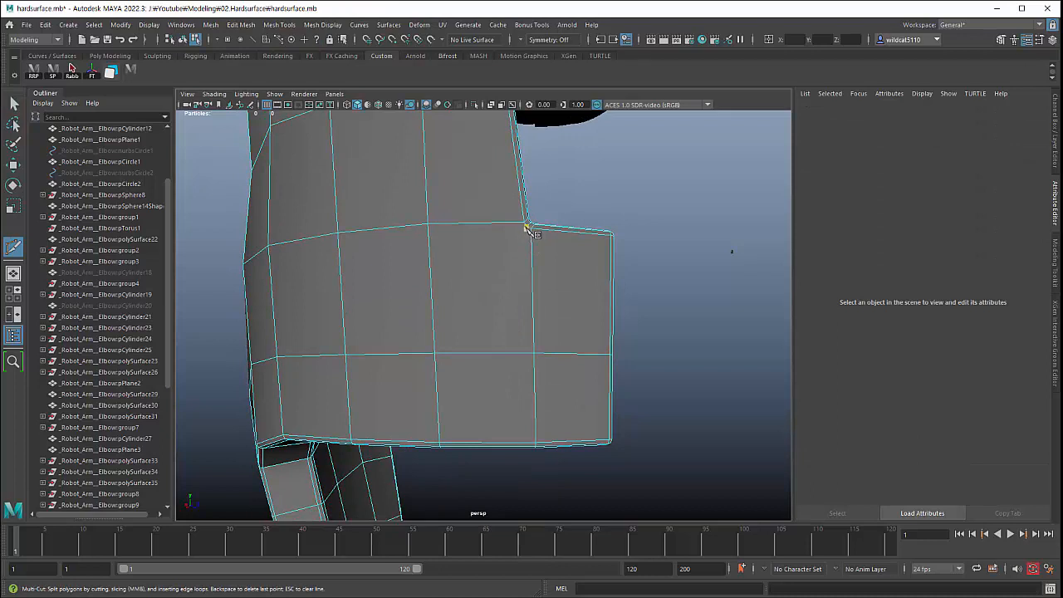
pyautogui.click(525, 226)
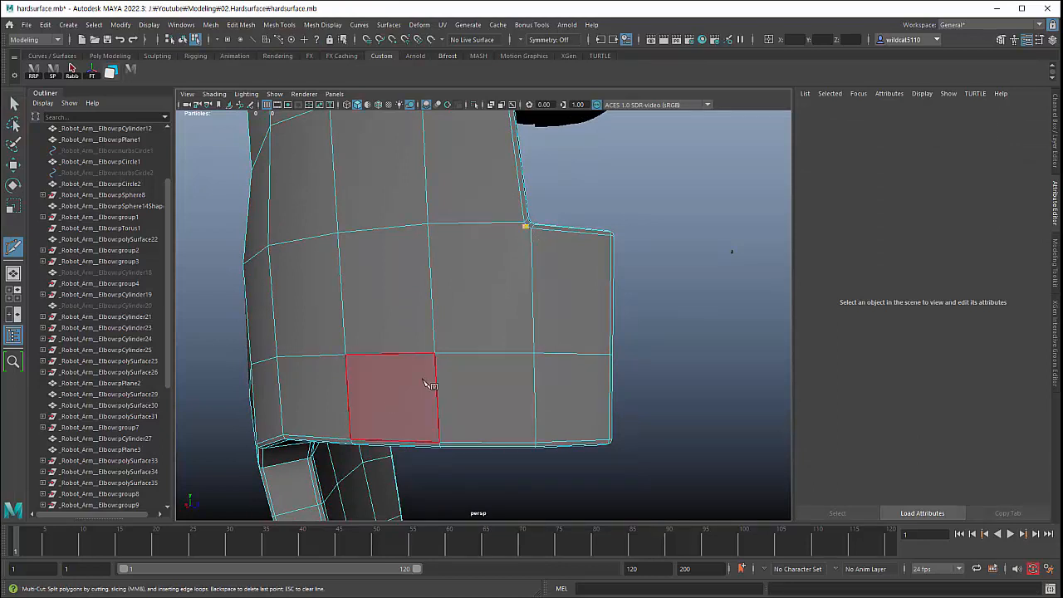
pyautogui.click(434, 355)
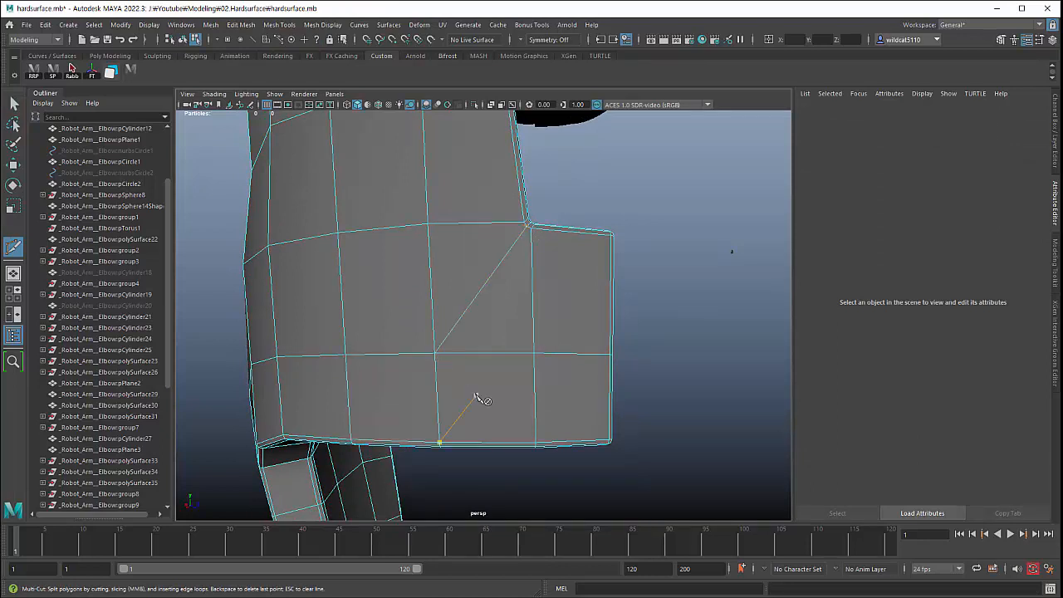
pyautogui.press('BackSpace')
pyautogui.press('3')
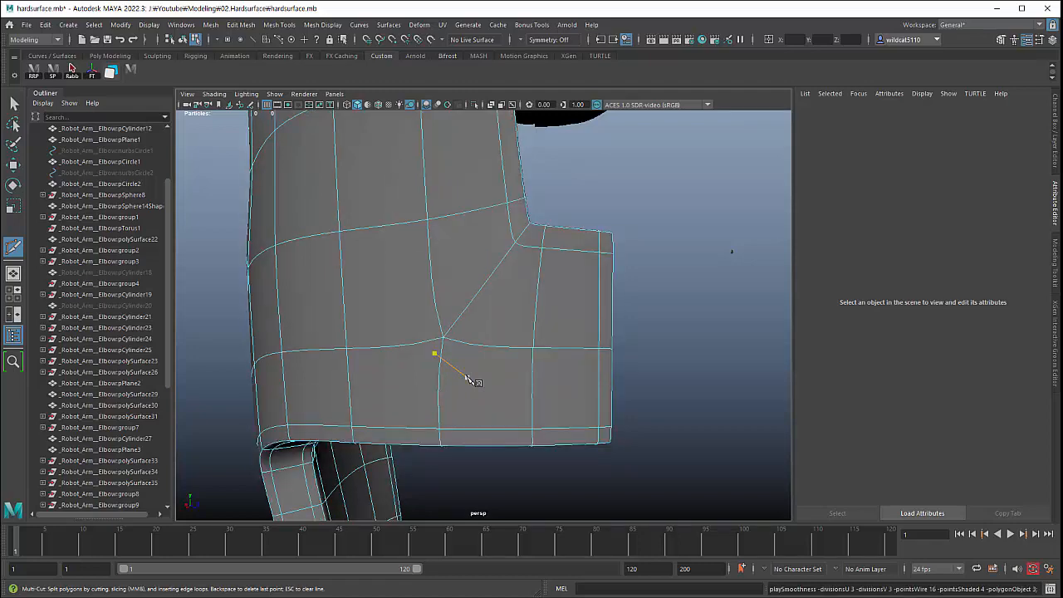
pyautogui.press('Escape')
pyautogui.press('q')
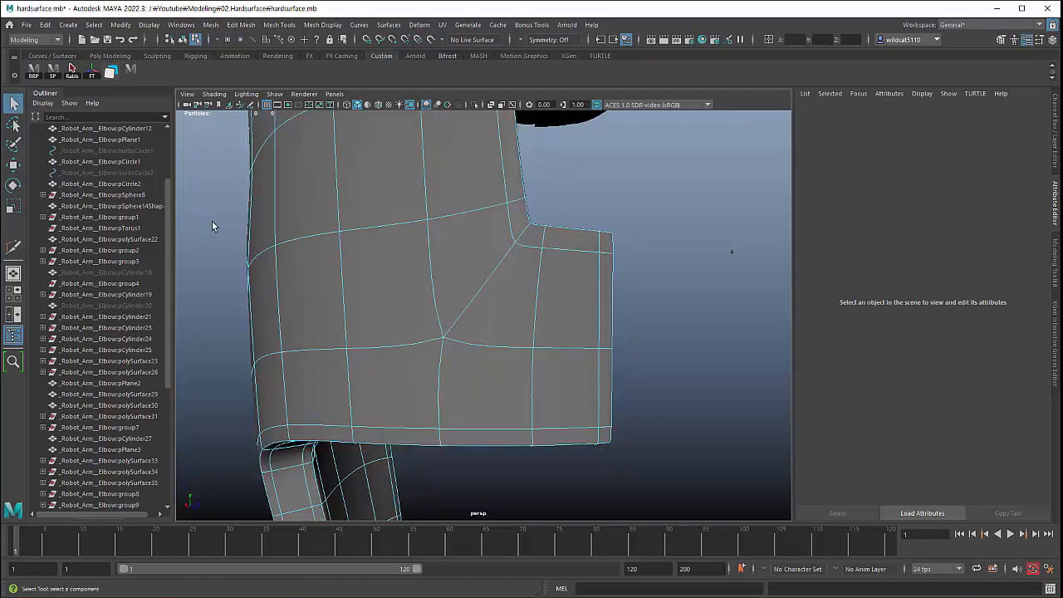
# Step: Return to object mode with the shell half selected and examine the smoothed edge flow from the flap down to the lower hook
pyautogui.click(247, 235)
pyautogui.keyDown('alt'); pyautogui.moveTo(279, 364); pyautogui.dragTo(204, 347, button='right'); pyautogui.keyUp('alt')
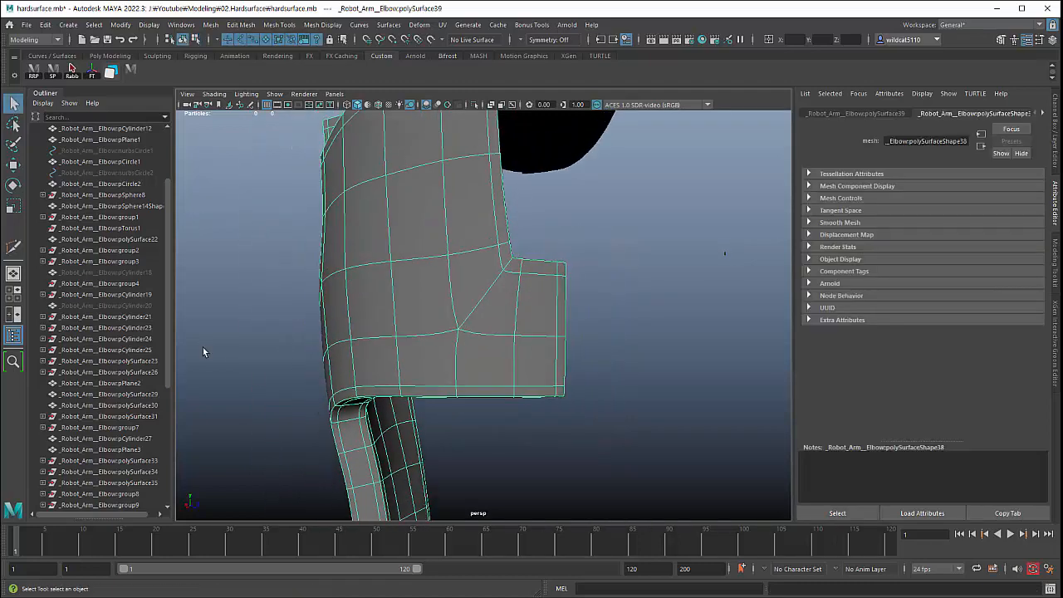
pyautogui.keyDown('alt'); pyautogui.moveTo(253, 368); pyautogui.dragTo(270, 300, button='middle'); pyautogui.keyUp('alt')
pyautogui.keyDown('alt'); pyautogui.moveTo(334, 414); pyautogui.dragTo(351, 285, button='middle'); pyautogui.keyUp('alt')
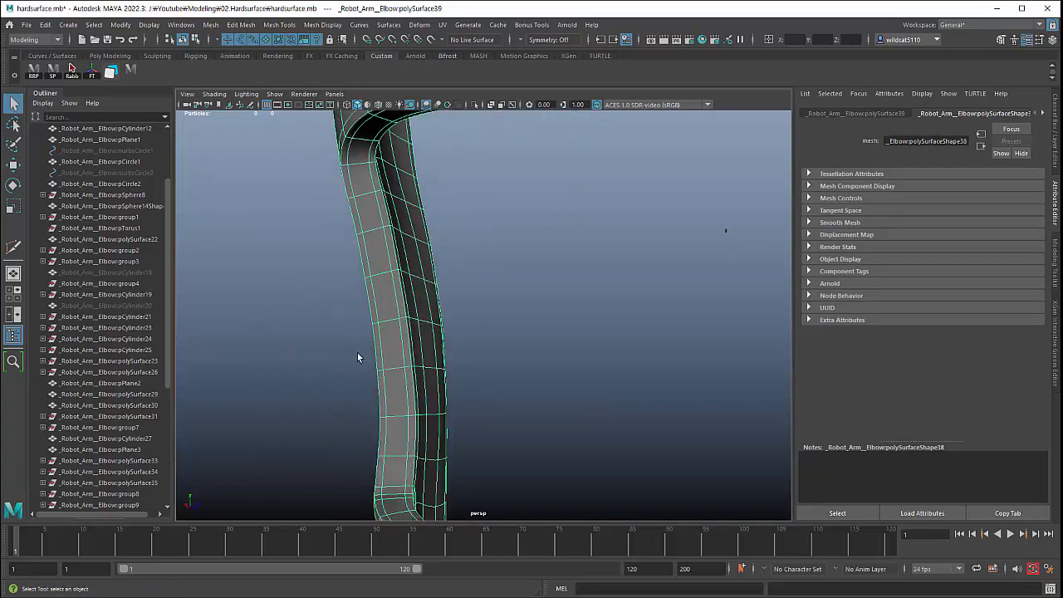
pyautogui.keyDown('alt'); pyautogui.moveTo(364, 354); pyautogui.dragTo(302, 379); pyautogui.keyUp('alt')
pyautogui.keyDown('alt'); pyautogui.moveTo(373, 363); pyautogui.dragTo(390, 333, button='middle'); pyautogui.keyUp('alt')
pyautogui.keyDown('alt'); pyautogui.moveTo(390, 333); pyautogui.dragTo(392, 304); pyautogui.keyUp('alt')
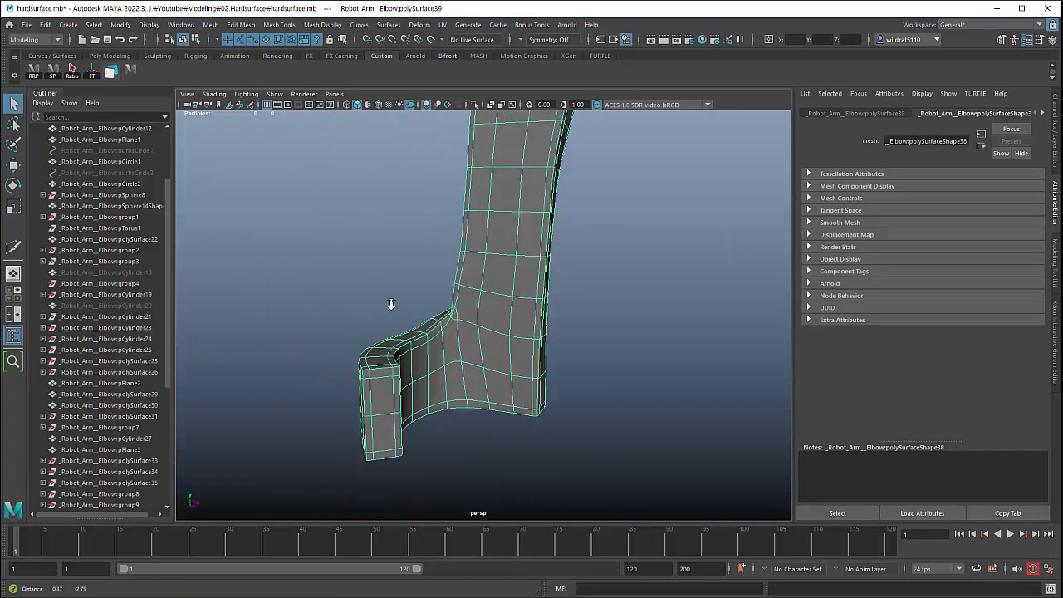
# Step: On the unsmoothed mesh, delete the two short edges at the lower hook's inner corner and the edges running from them into the surface
pyautogui.keyDown('alt'); pyautogui.moveTo(391, 304); pyautogui.dragTo(484, 384, button='right'); pyautogui.keyUp('alt')
pyautogui.keyDown('alt'); pyautogui.moveTo(388, 357); pyautogui.dragTo(479, 413); pyautogui.keyUp('alt')
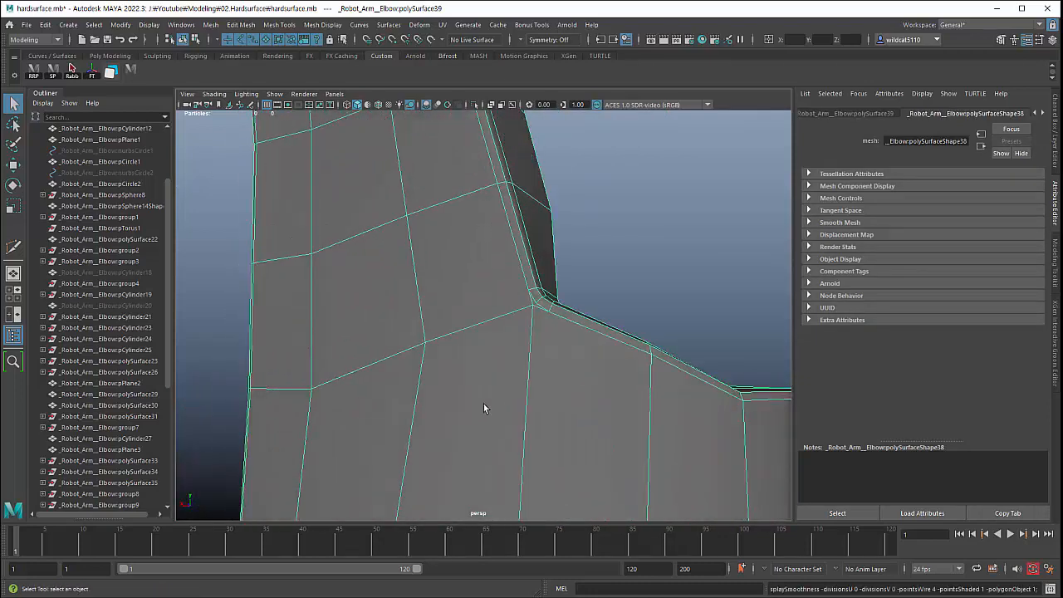
pyautogui.keyDown('alt'); pyautogui.moveTo(484, 408); pyautogui.dragTo(560, 426, button='right'); pyautogui.keyUp('alt')
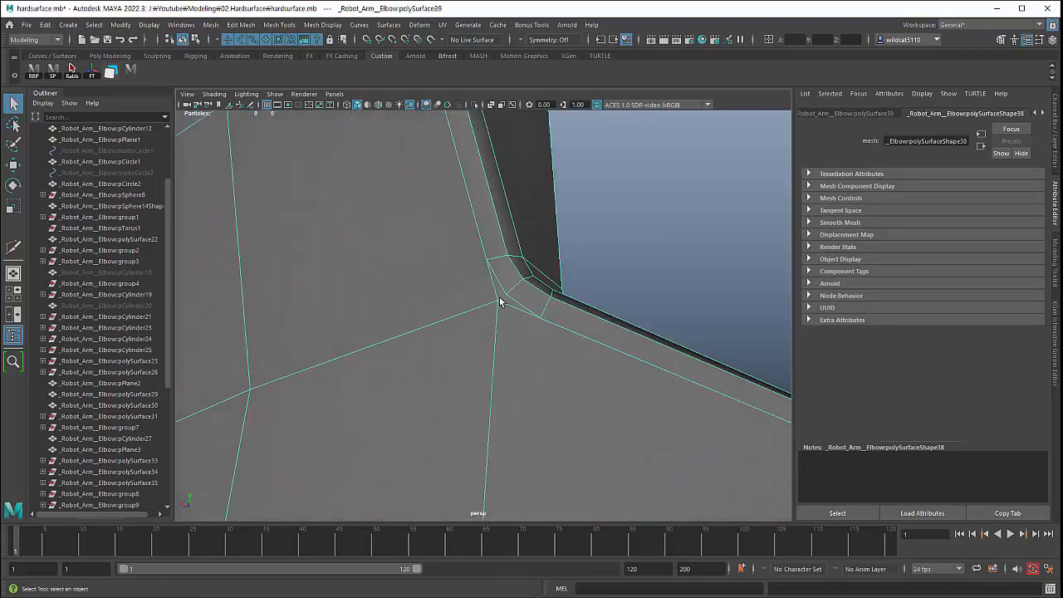
pyautogui.moveTo(498, 288); pyautogui.dragTo(499, 256, button='right')
pyautogui.click(492, 287)
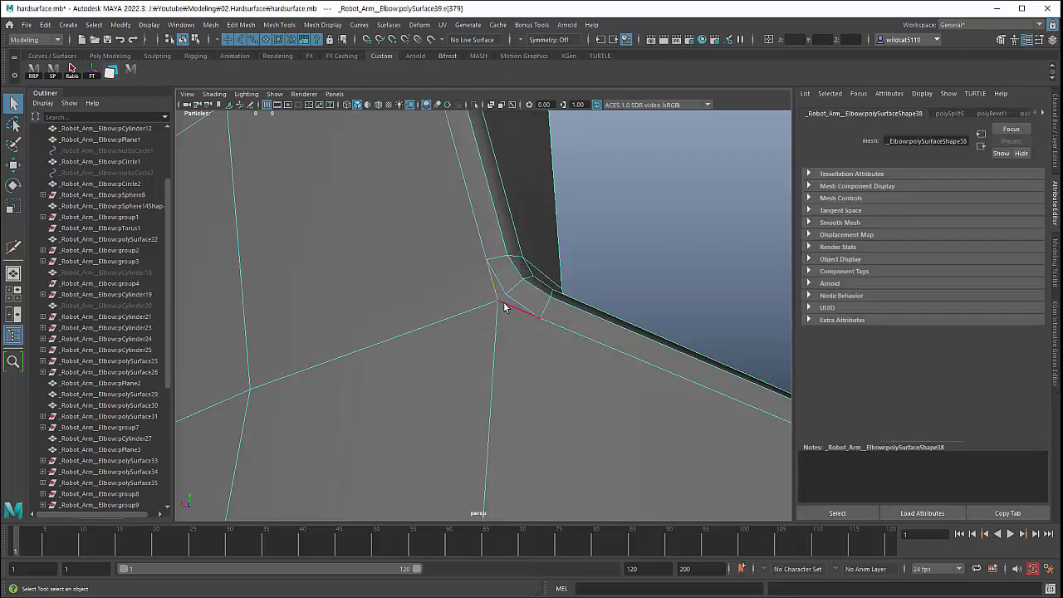
pyautogui.press('Delete')
pyautogui.click(505, 305)
pyautogui.press('Delete')
pyautogui.click(493, 338)
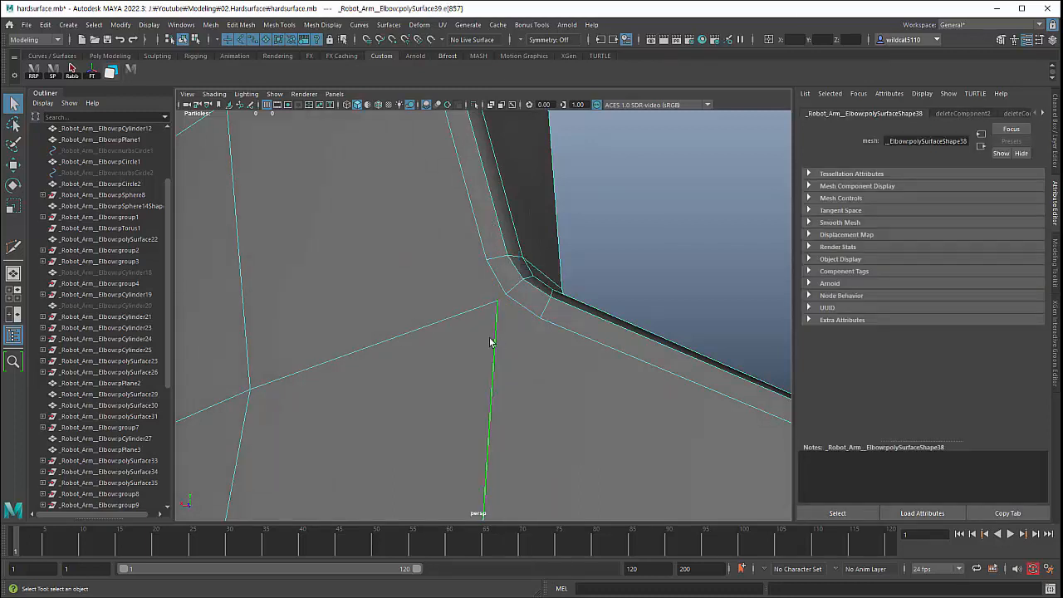
pyautogui.press('Delete')
# Step: Reconnect the three open grid vertices around the lower hook's inner corner to the corner's bevel vertices with Multi-Cut
pyautogui.keyDown('alt'); pyautogui.moveTo(449, 340); pyautogui.dragTo(240, 299, button='right'); pyautogui.keyUp('alt')
pyautogui.keyDown('alt'); pyautogui.moveTo(506, 387); pyautogui.dragTo(510, 304, button='middle'); pyautogui.keyUp('alt')
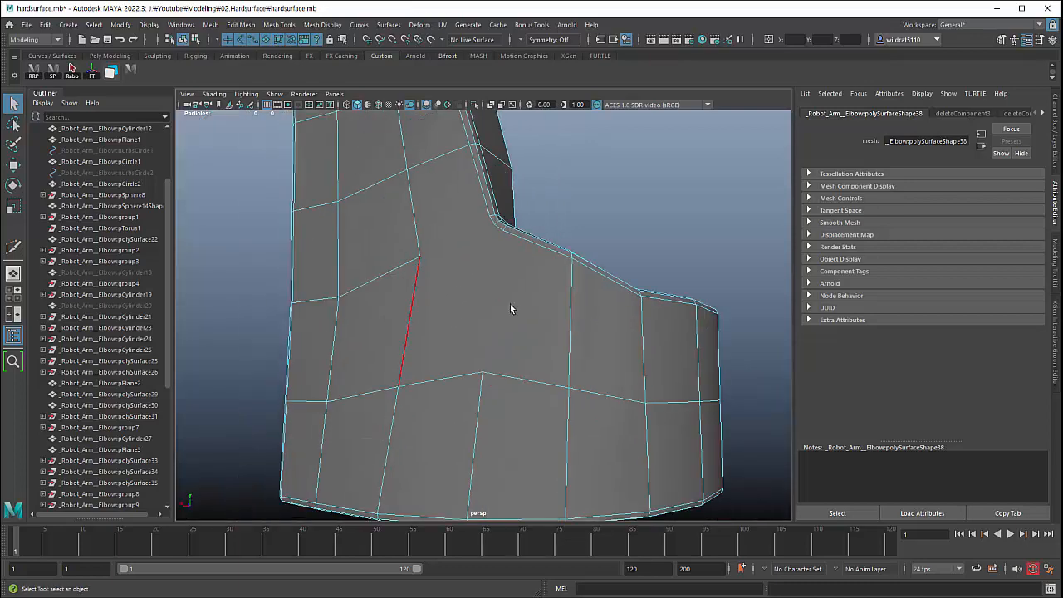
pyautogui.keyDown('shift'); pyautogui.moveTo(509, 308); pyautogui.dragTo(454, 298, button='right'); pyautogui.keyUp('shift')
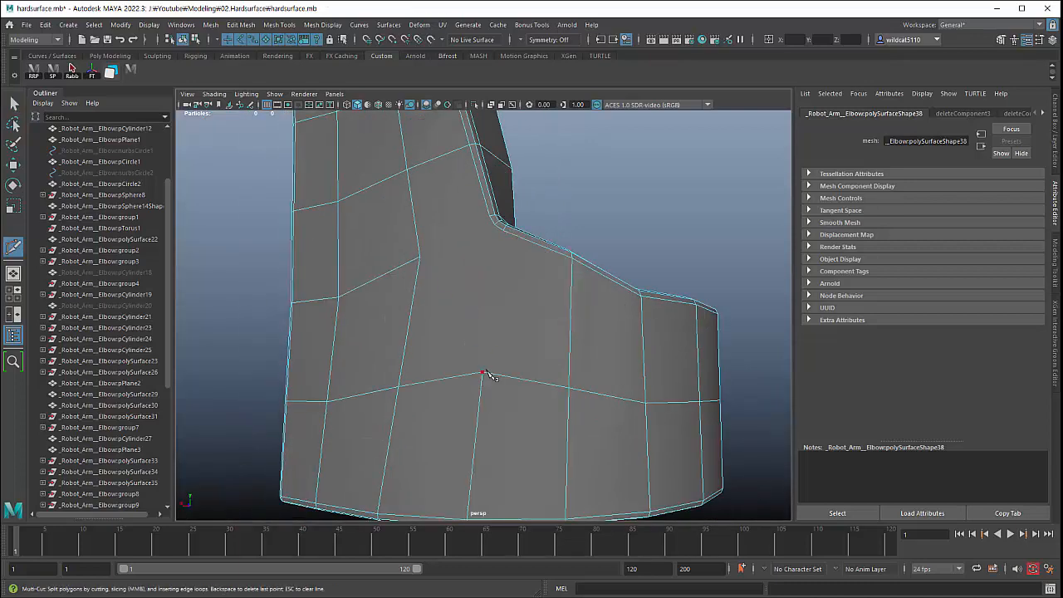
pyautogui.click(504, 232)
pyautogui.rightClick(503, 232)
pyautogui.click(420, 256)
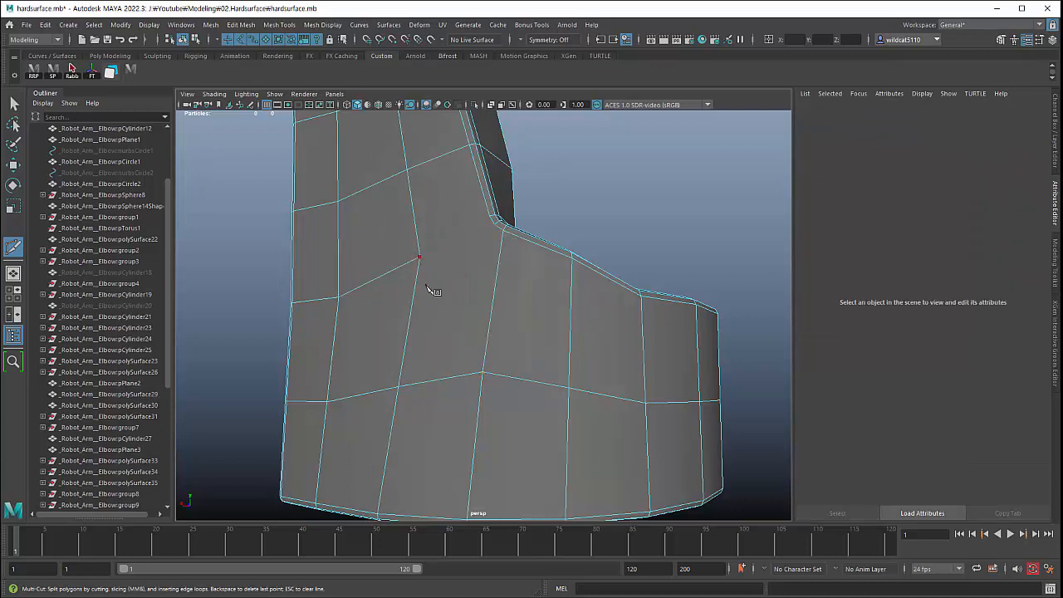
pyautogui.rightClick(400, 387)
pyautogui.click(400, 387)
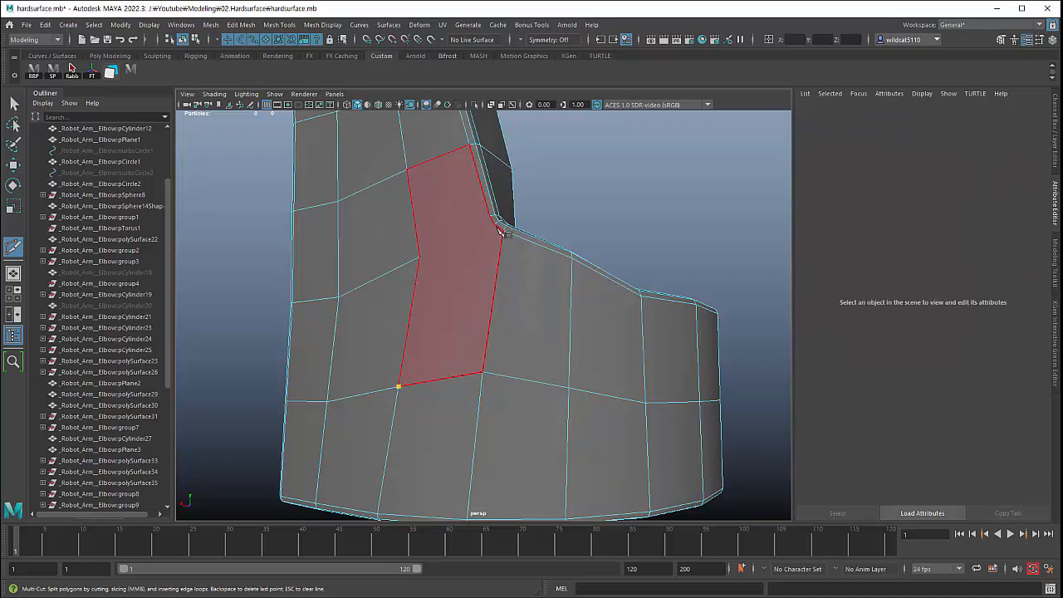
pyautogui.click(420, 257)
pyautogui.click(489, 217)
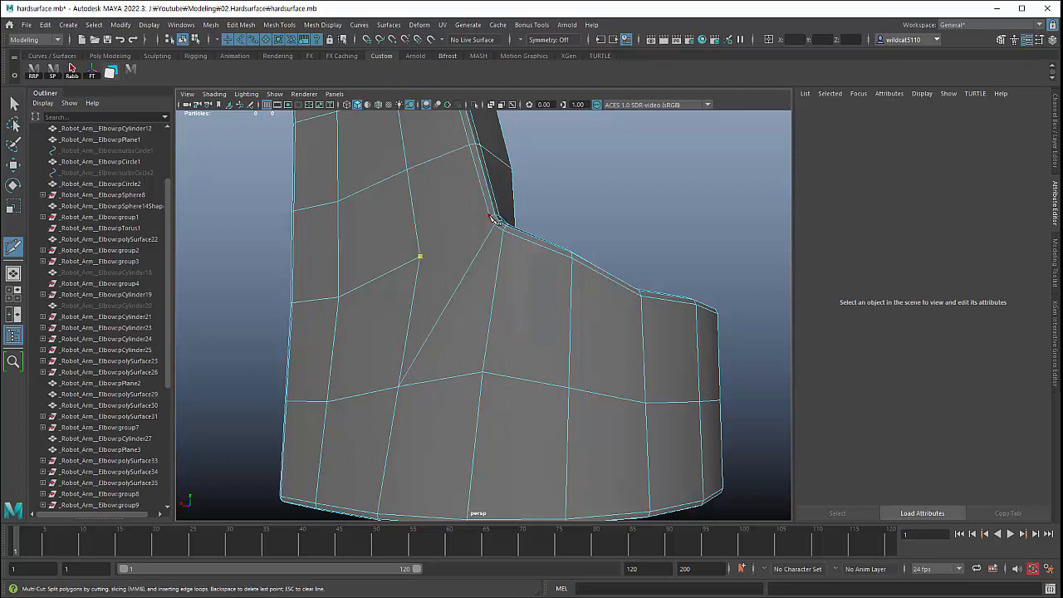
pyautogui.press('Return')
# Step: Delete the diagonal edge running down from the lower hook's inner corner
pyautogui.keyDown('alt'); pyautogui.moveTo(330, 348); pyautogui.dragTo(253, 272); pyautogui.keyUp('alt')
pyautogui.press('q')
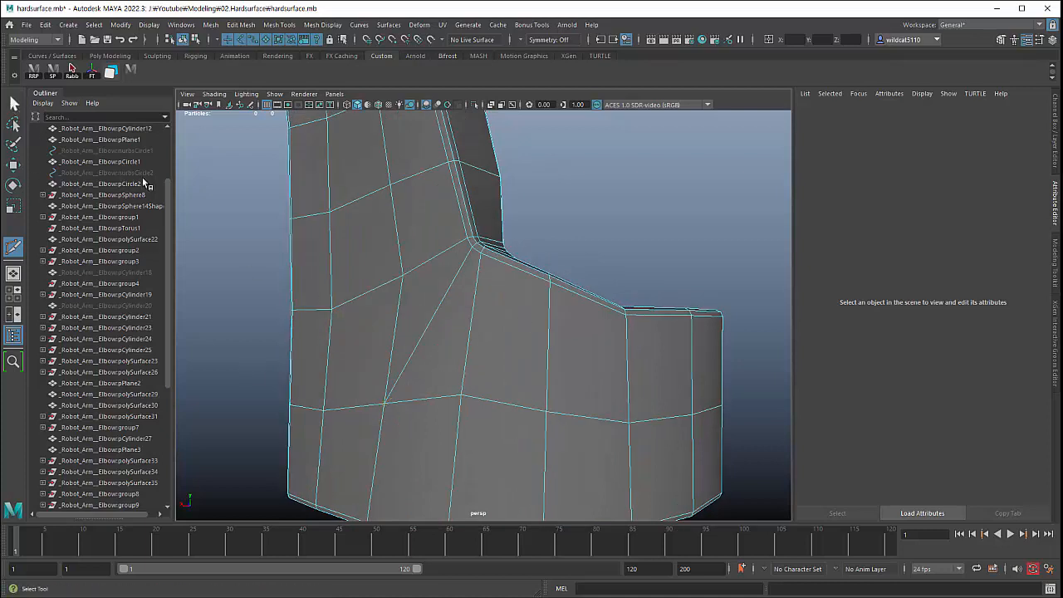
pyautogui.click(473, 332)
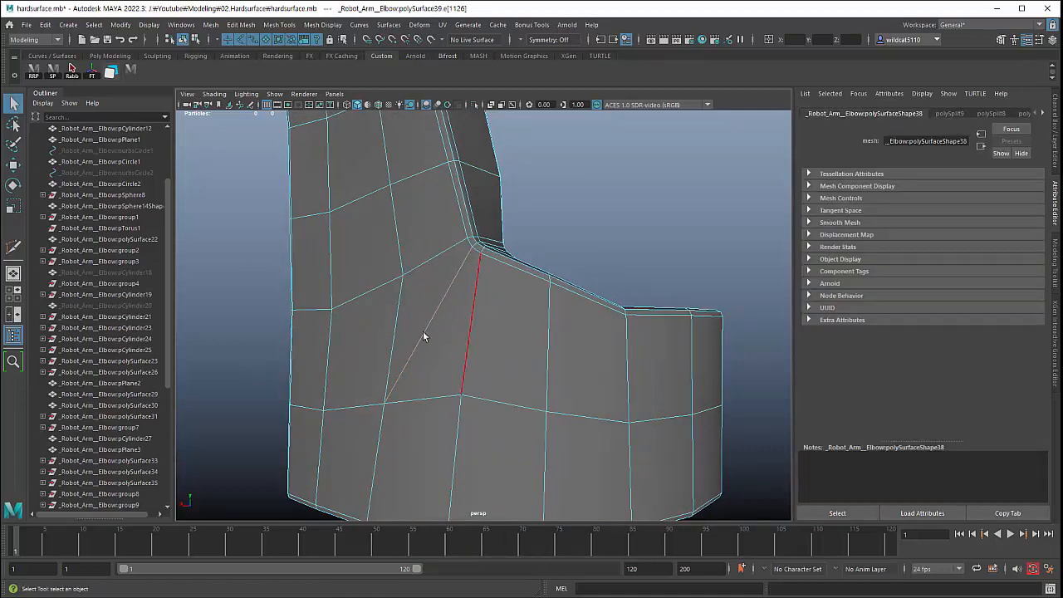
pyautogui.click(538, 351)
# Step: Insert edge loops with Multi-Cut across the lower hook on both sides of the open face below its inner corner
pyautogui.keyDown('shift'); pyautogui.moveTo(538, 353); pyautogui.dragTo(455, 358, button='right'); pyautogui.keyUp('shift')
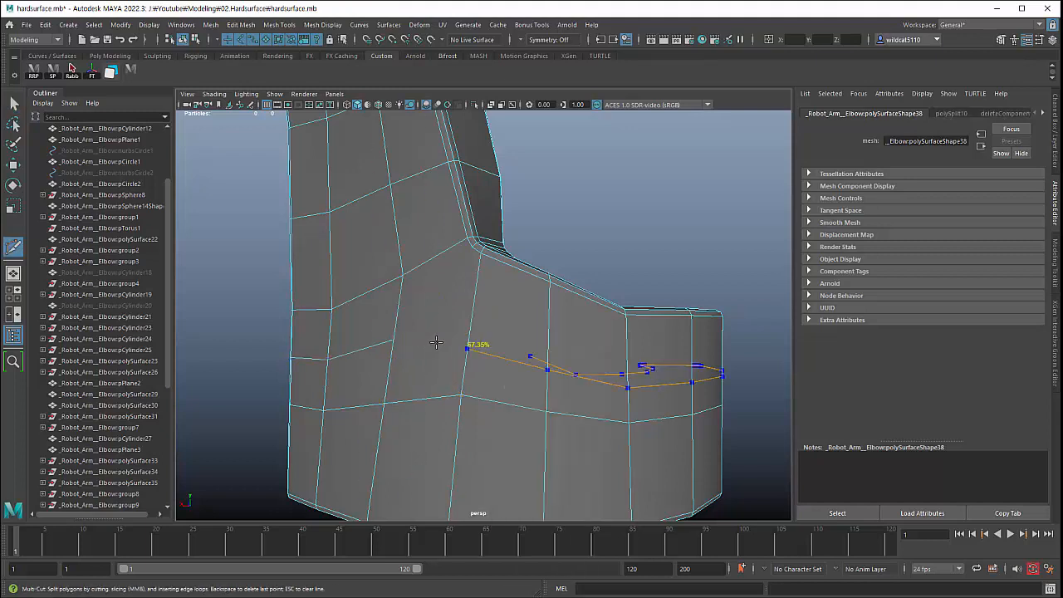
pyautogui.click(393, 341)
pyautogui.press('Escape')
pyautogui.keyDown('ctrl'); pyautogui.keyDown('shift'); pyautogui.click(540, 358); pyautogui.keyUp('shift'); pyautogui.keyUp('ctrl')
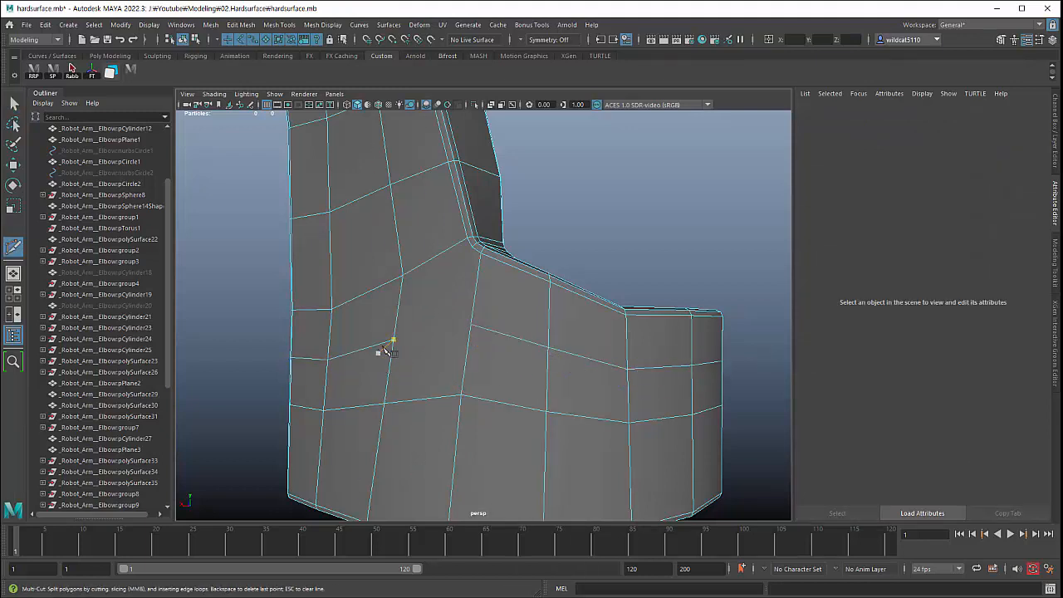
# Step: Join the two new edge loops across the open face and cut a diagonal from their junction to the hook's inner corner
pyautogui.click(394, 340)
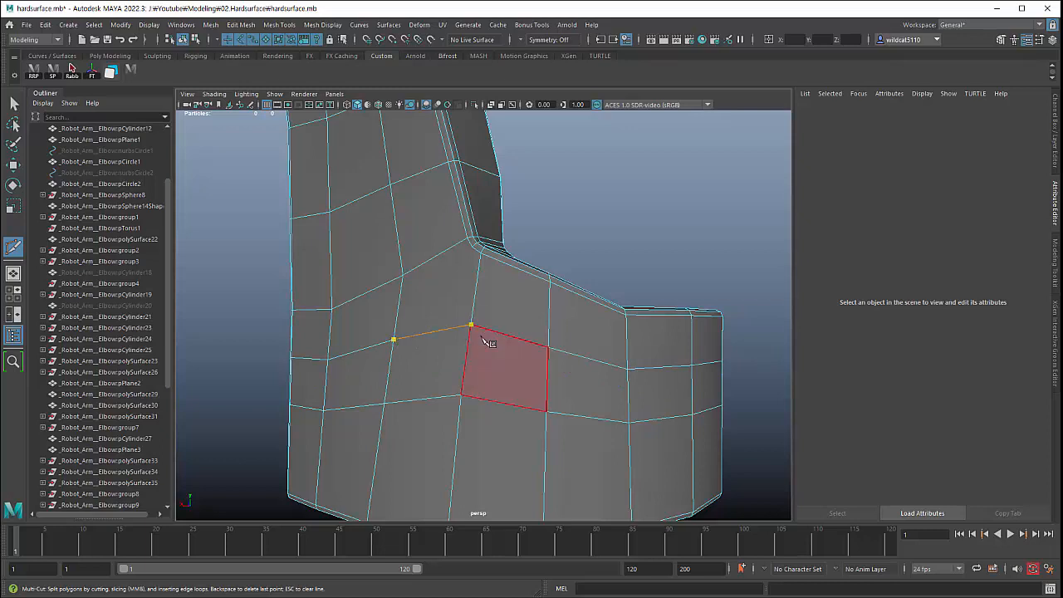
pyautogui.click(472, 247)
pyautogui.rightClick(395, 275)
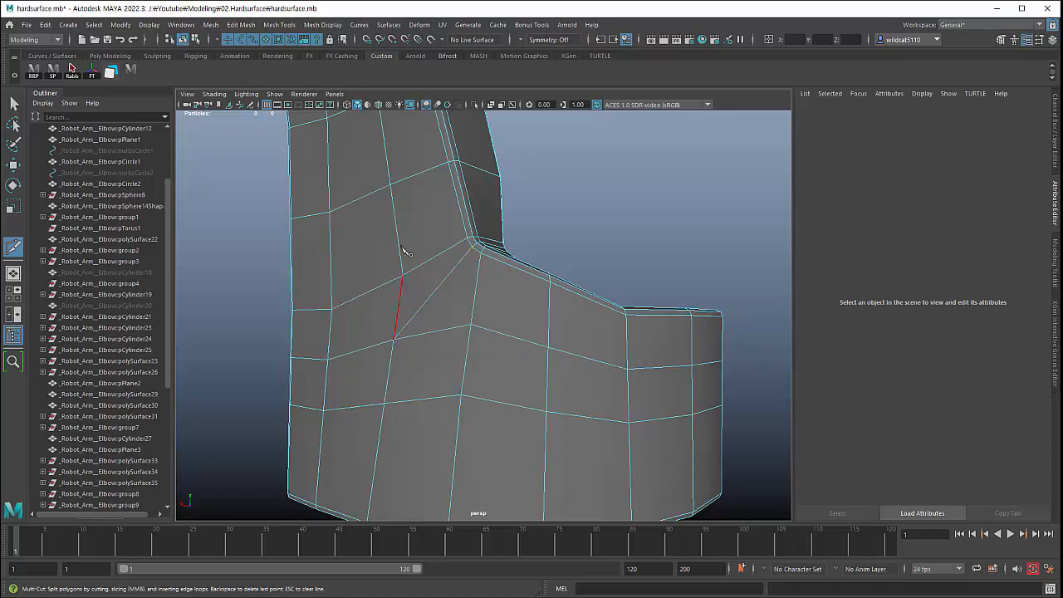
pyautogui.click(461, 395)
pyautogui.press('q')
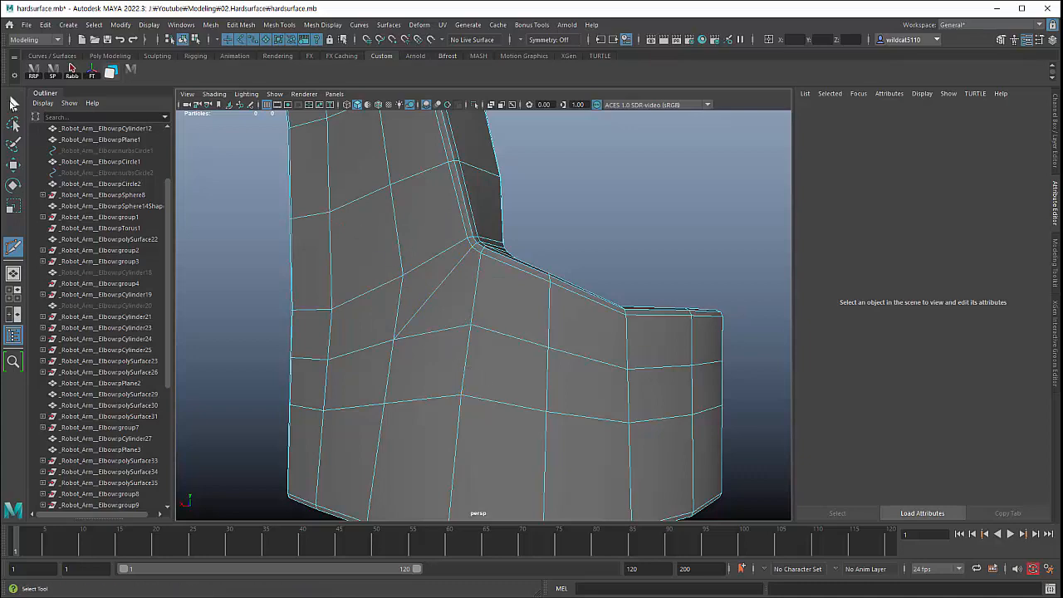
# Step: Return to object mode, turn on the smoothed preview, and check the lower hook's shading and edge flow
pyautogui.press('F8')
pyautogui.click(245, 299)
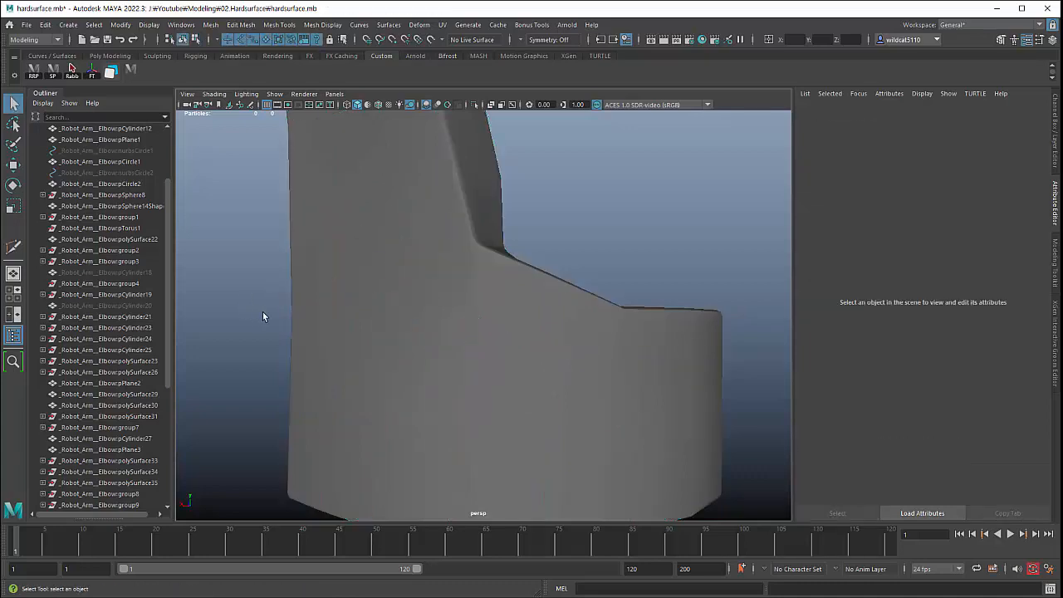
pyautogui.click(306, 318)
pyautogui.press('3')
pyautogui.click(261, 313)
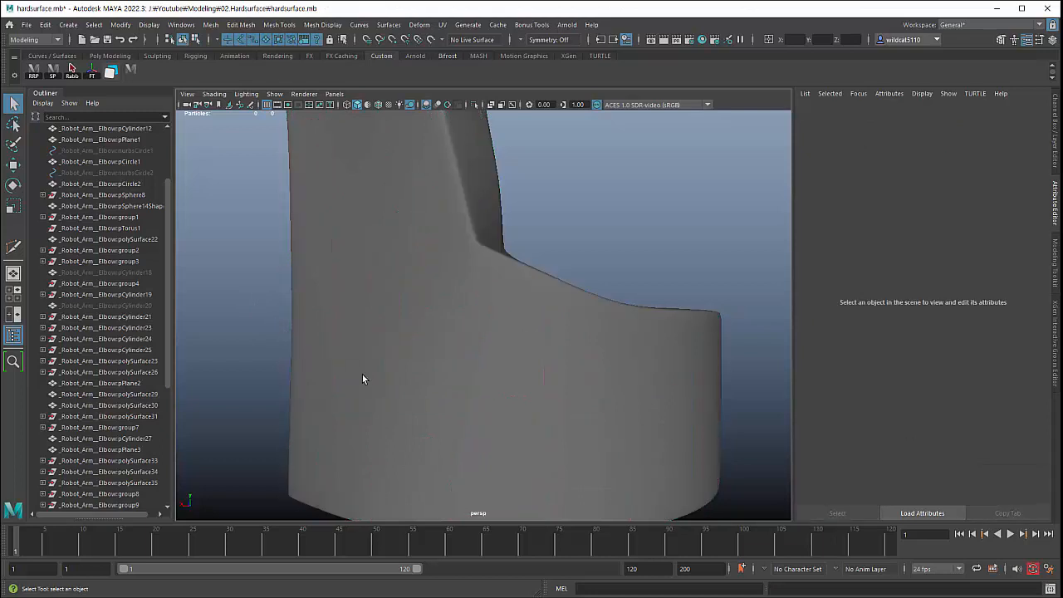
pyautogui.keyDown('alt'); pyautogui.moveTo(449, 328); pyautogui.dragTo(423, 304); pyautogui.keyUp('alt')
pyautogui.keyDown('alt'); pyautogui.moveTo(424, 234); pyautogui.dragTo(593, 249); pyautogui.keyUp('alt')
pyautogui.click(526, 252)
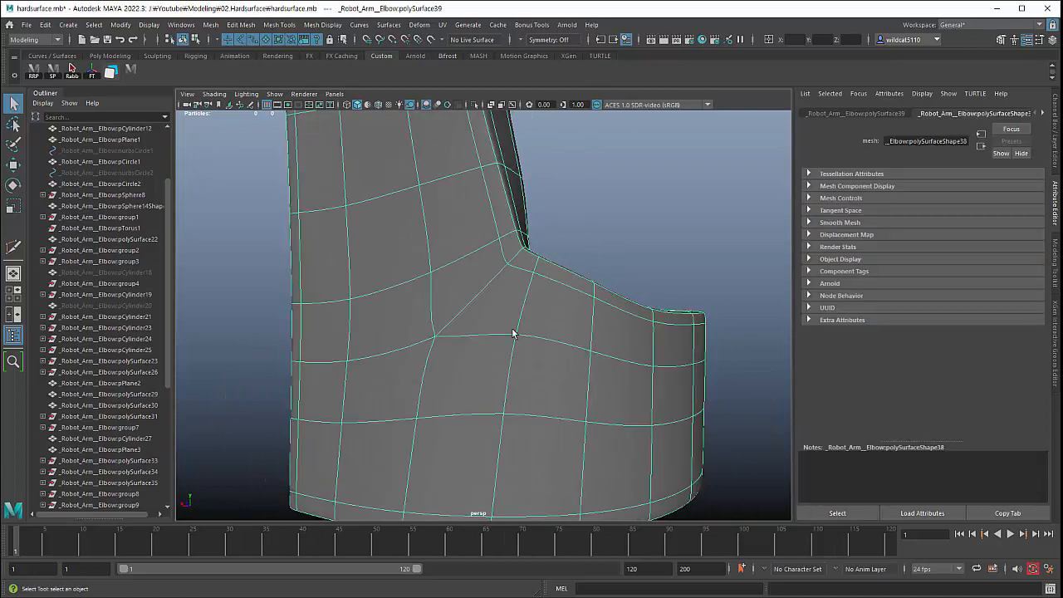
# Step: Examine the smoothed upper flap from outside with the shell half selected, and check its shading with the selection cleared
pyautogui.keyDown('alt'); pyautogui.moveTo(513, 333); pyautogui.dragTo(495, 407, button='right'); pyautogui.keyUp('alt')
pyautogui.keyDown('alt'); pyautogui.moveTo(496, 407); pyautogui.dragTo(441, 520, button='middle'); pyautogui.keyUp('alt')
pyautogui.keyDown('alt'); pyautogui.moveTo(458, 195); pyautogui.dragTo(420, 404, button='middle'); pyautogui.keyUp('alt')
pyautogui.keyDown('alt'); pyautogui.moveTo(420, 404); pyautogui.dragTo(455, 386); pyautogui.keyUp('alt')
pyautogui.keyDown('alt'); pyautogui.moveTo(455, 386); pyautogui.dragTo(447, 418, button='middle'); pyautogui.keyUp('alt')
pyautogui.keyDown('alt'); pyautogui.moveTo(447, 419); pyautogui.dragTo(354, 383); pyautogui.keyUp('alt')
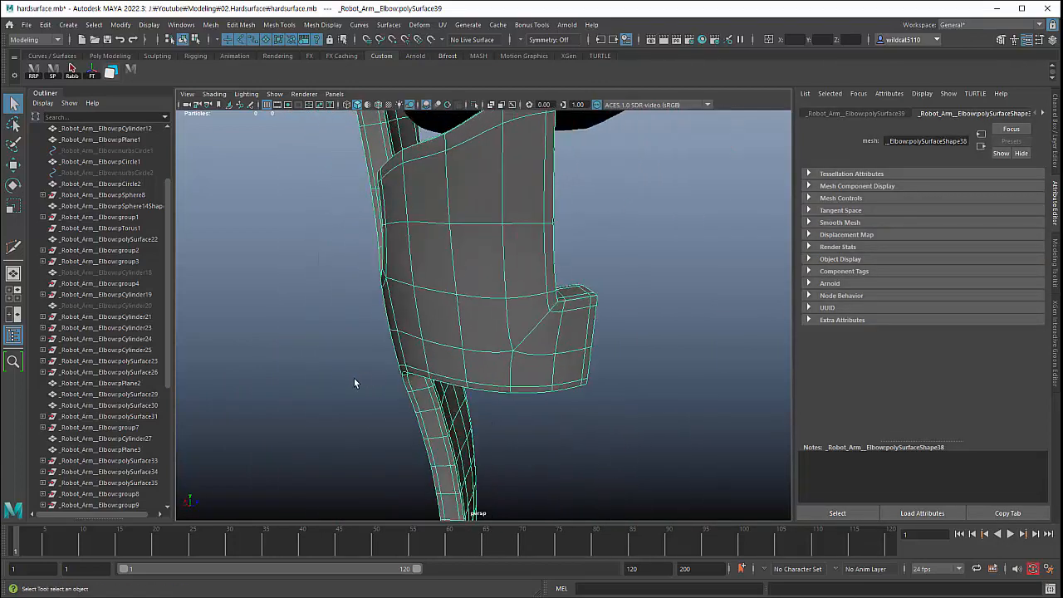
pyautogui.click(353, 393)
pyautogui.keyDown('alt'); pyautogui.moveTo(355, 398); pyautogui.dragTo(346, 366, button='middle'); pyautogui.keyUp('alt')
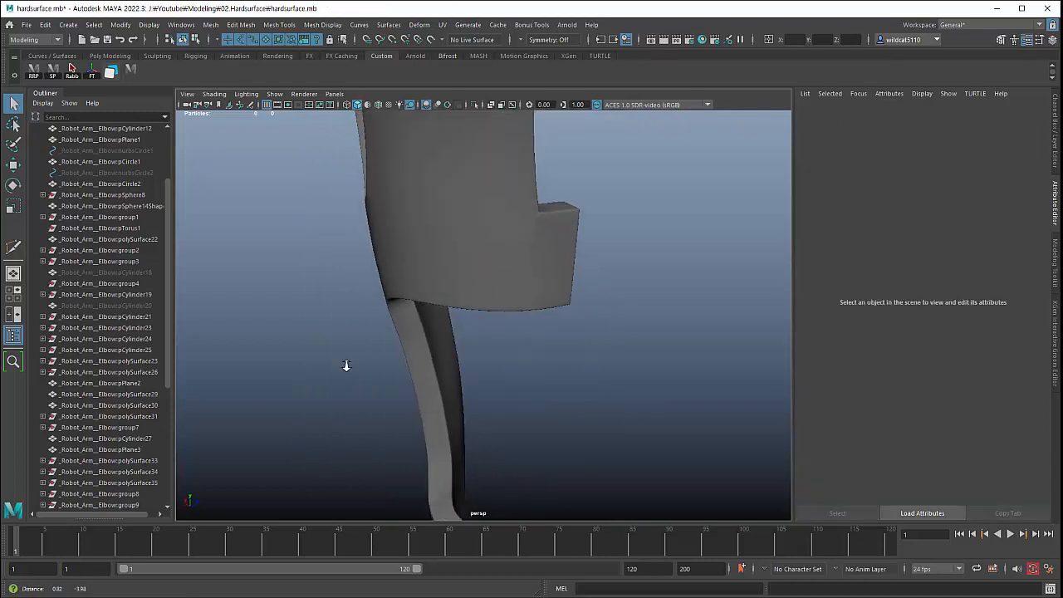
# Step: Reselect the shell half and examine the edge flow where the flap's lower edge meets the narrow strip
pyautogui.click(454, 278)
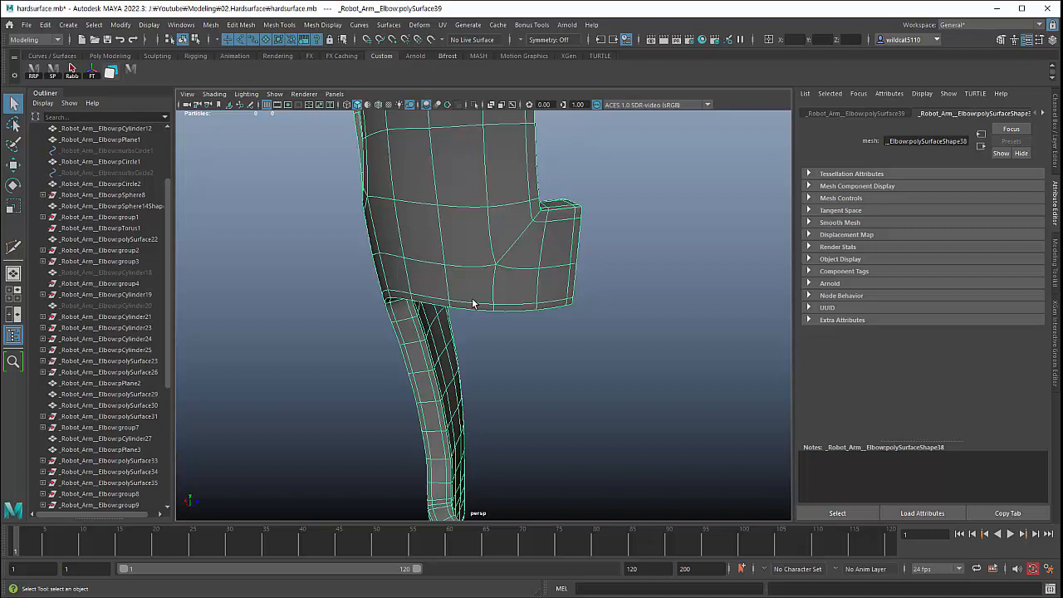
pyautogui.keyDown('alt'); pyautogui.moveTo(351, 310); pyautogui.dragTo(441, 316); pyautogui.keyUp('alt')
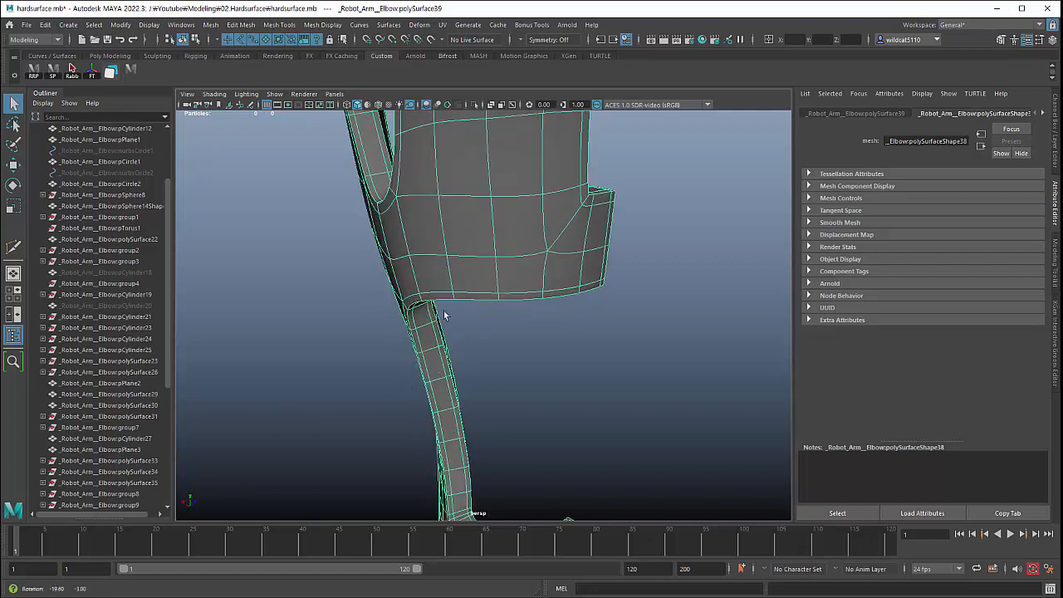
pyautogui.click(531, 295)
pyautogui.click(527, 290)
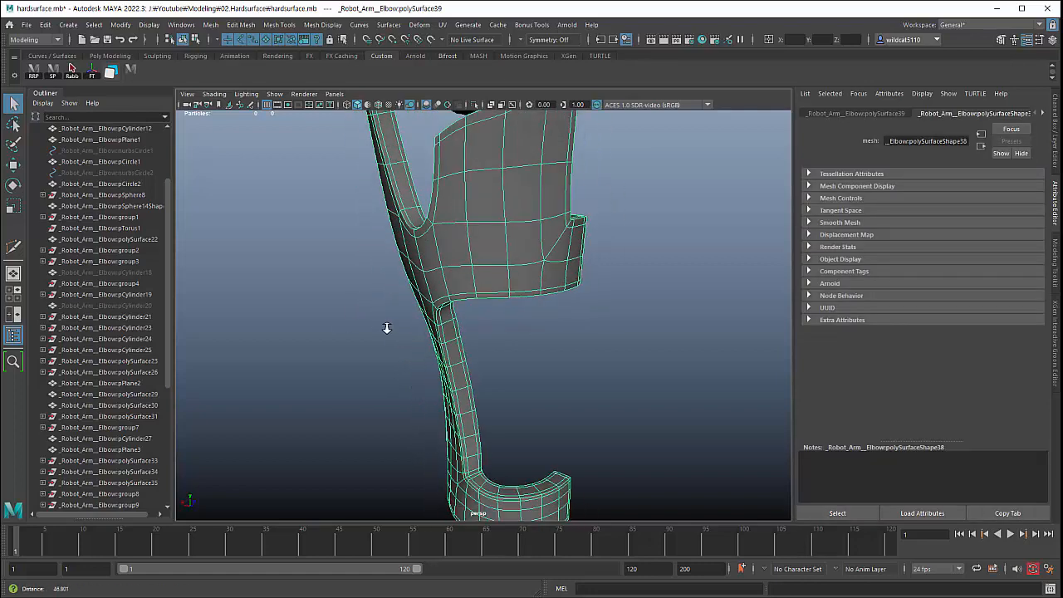